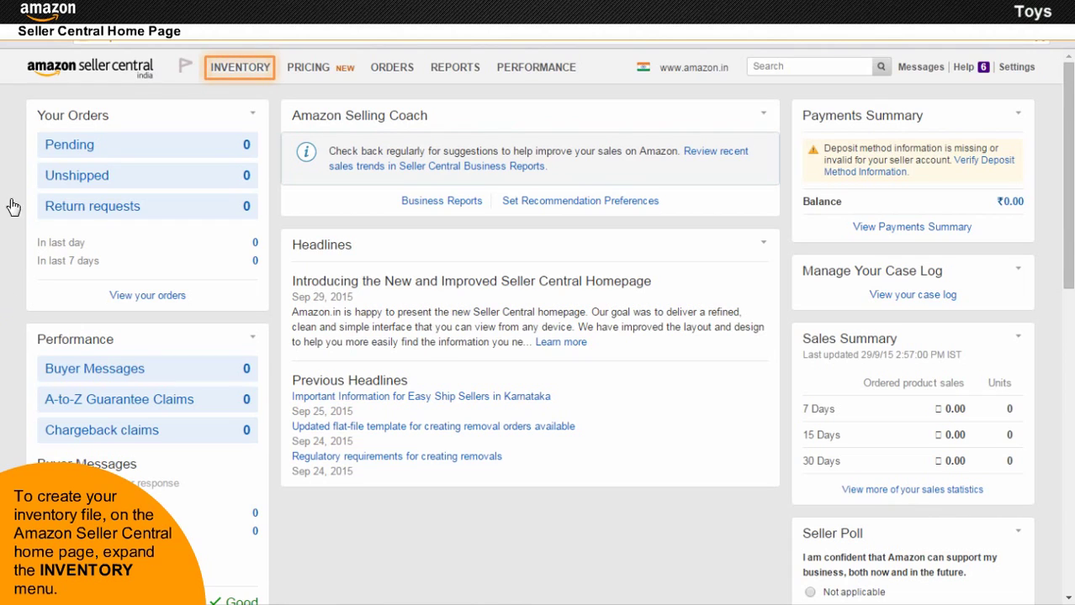
From Seller Central's Add Products via Upload page, download and open the Toys flat file template
click(236, 72)
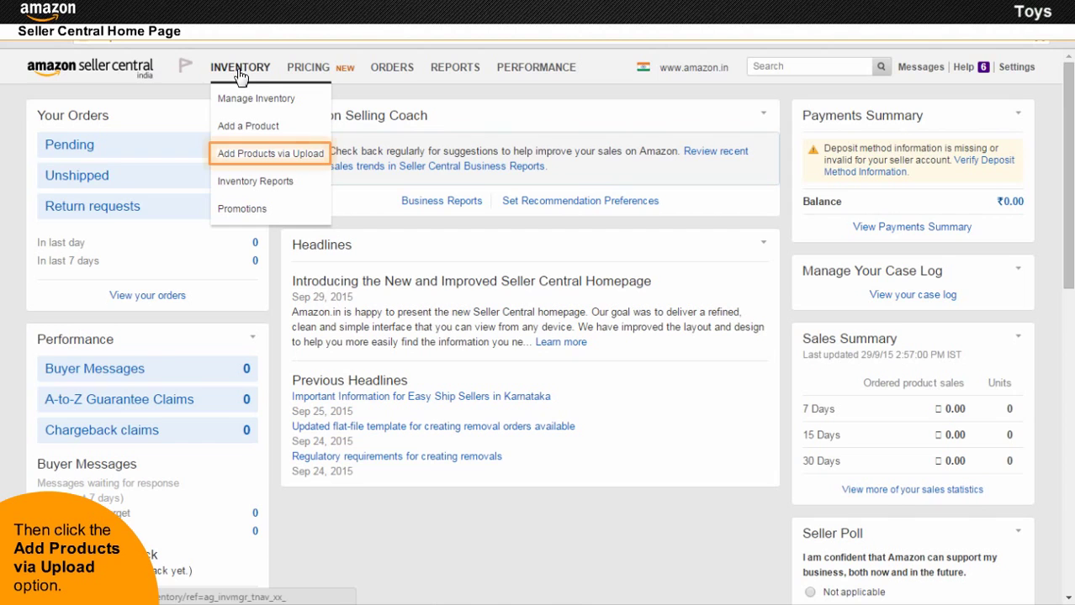
click(267, 155)
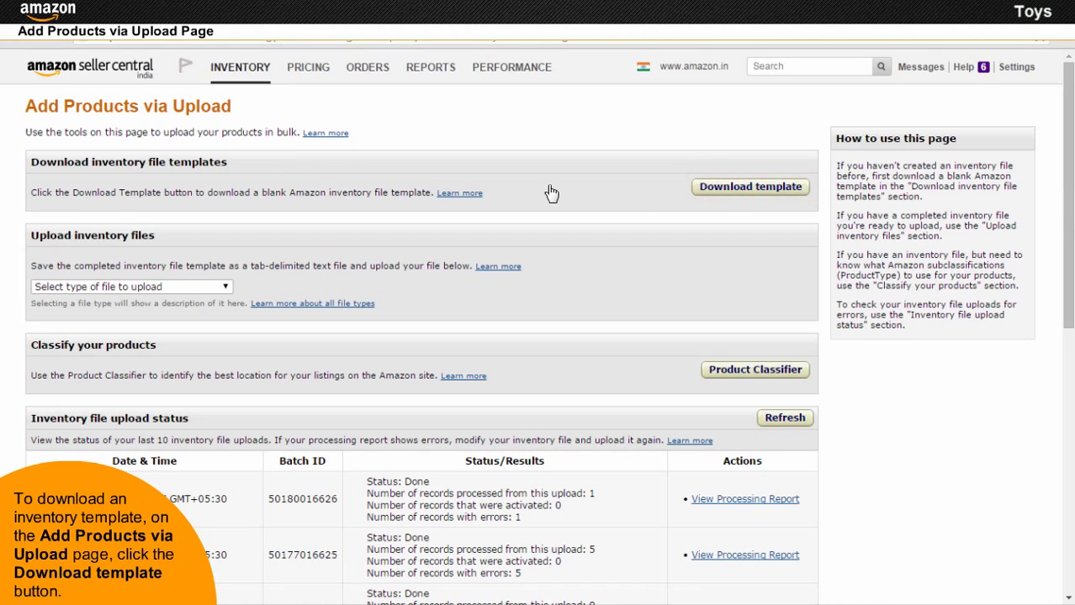
click(754, 190)
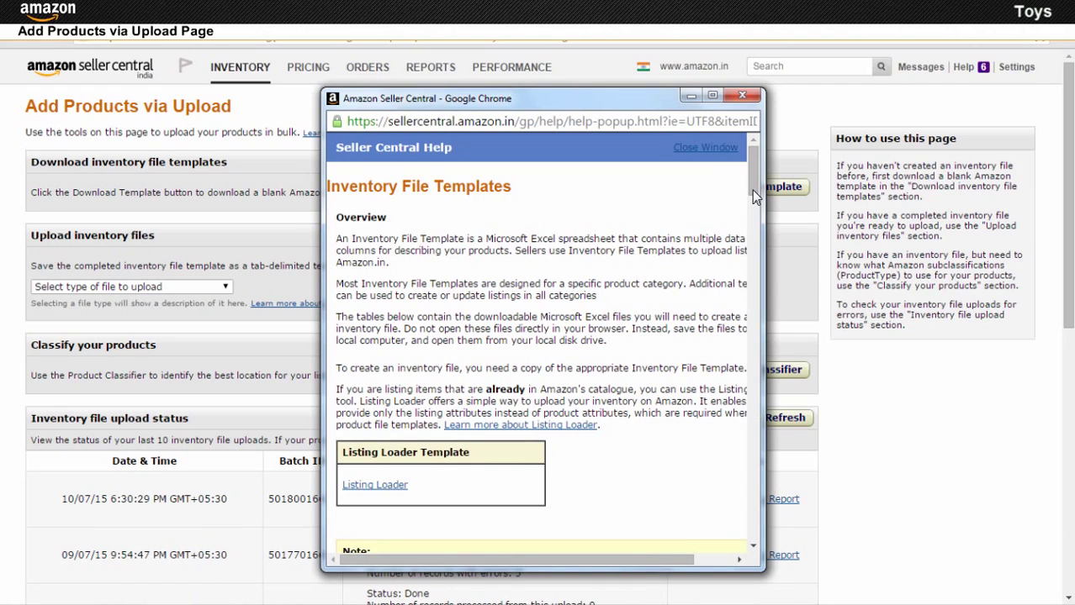
click(715, 95)
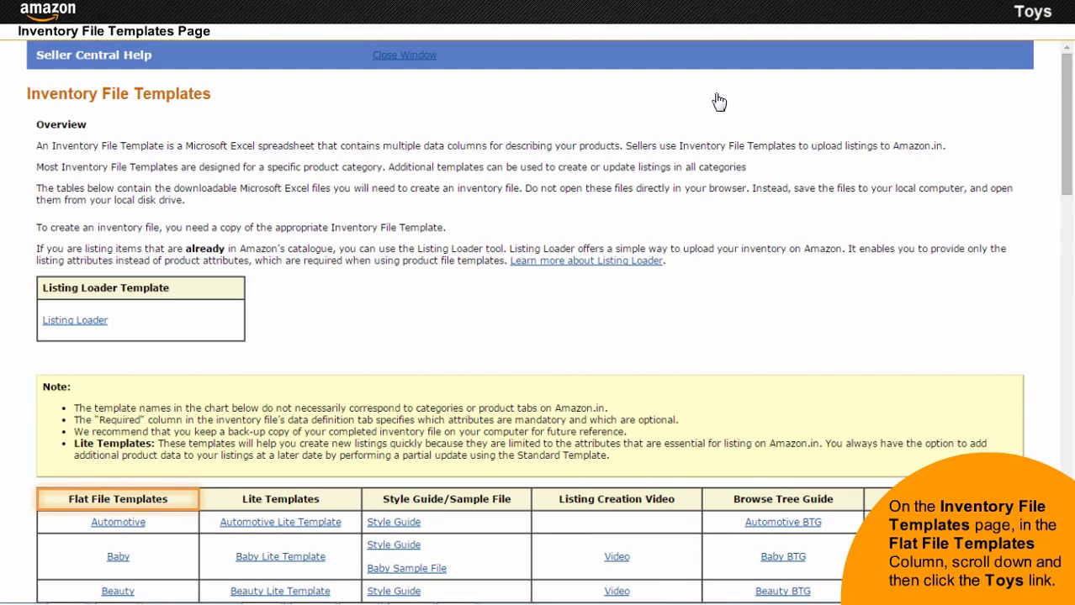
scroll(719, 101, down, 15)
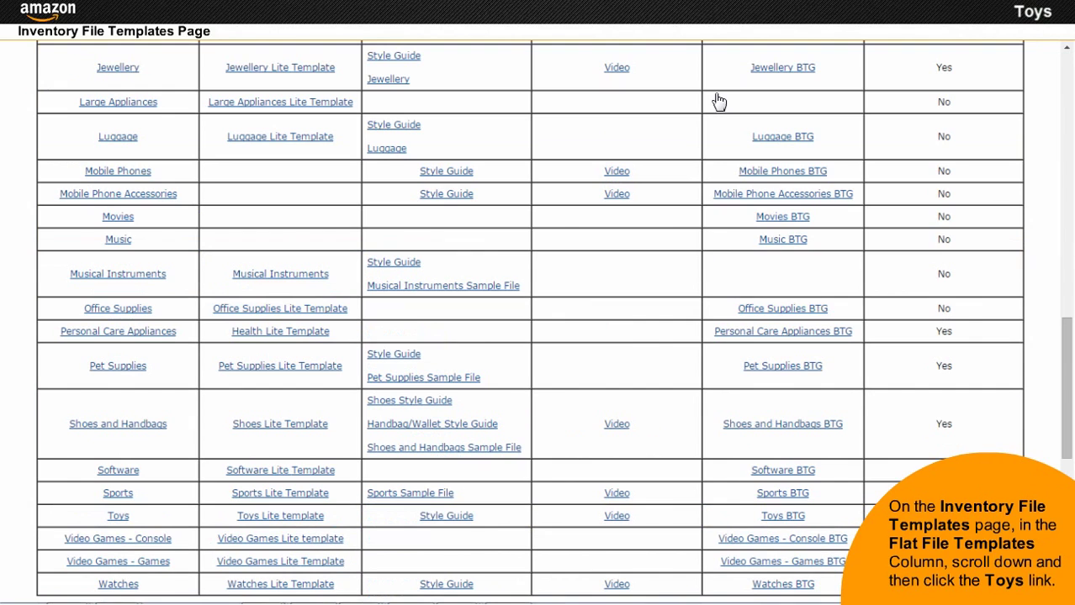
click(119, 515)
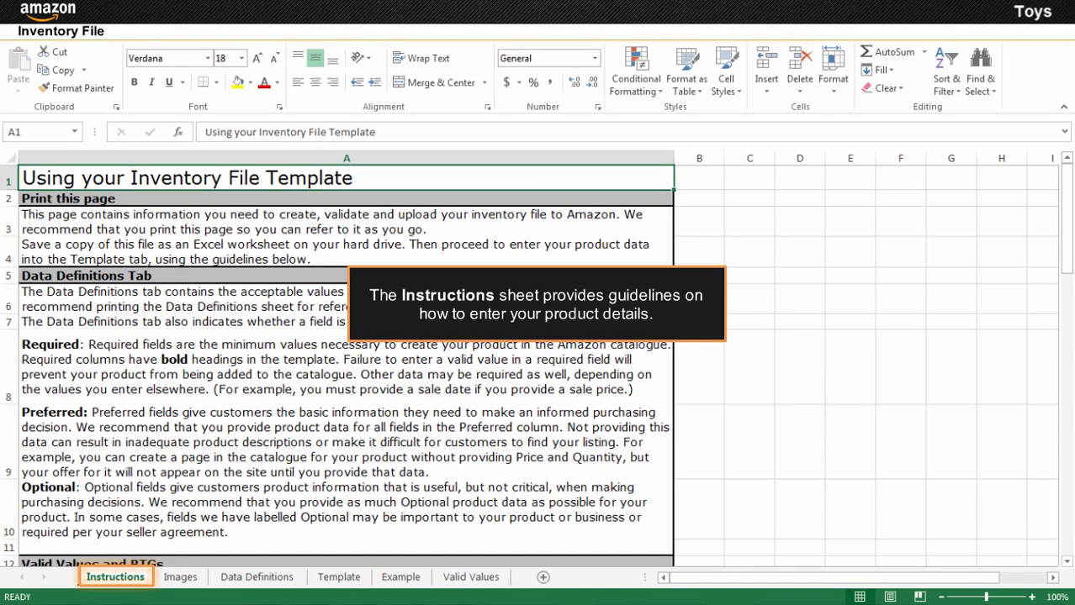
Move through the Images sheet to reach the Data Definitions sheet
key(ctrl+Page_Down)
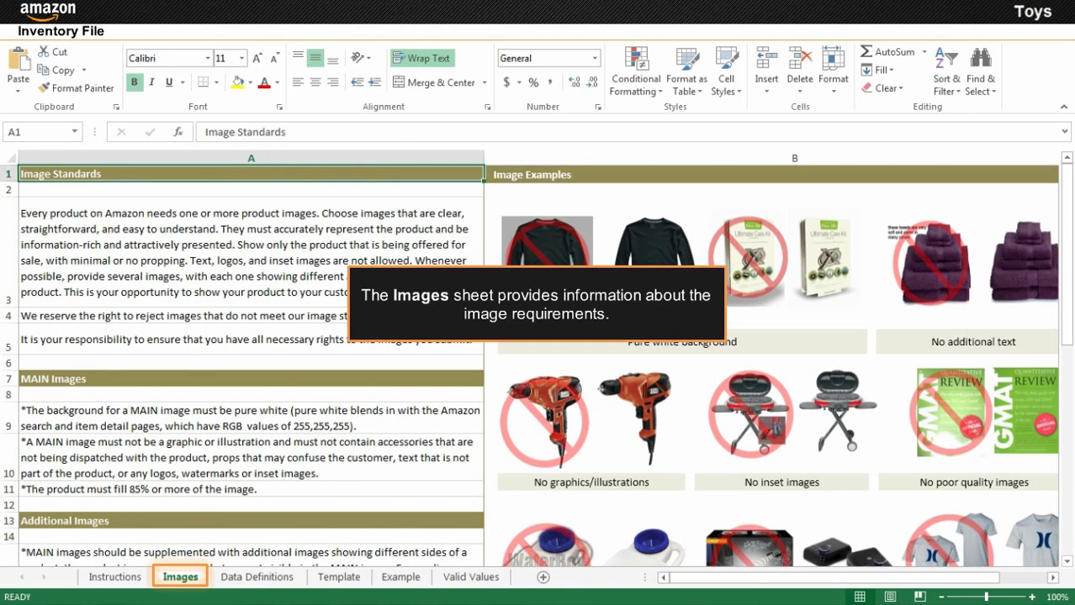
key(ctrl+Page_Down)
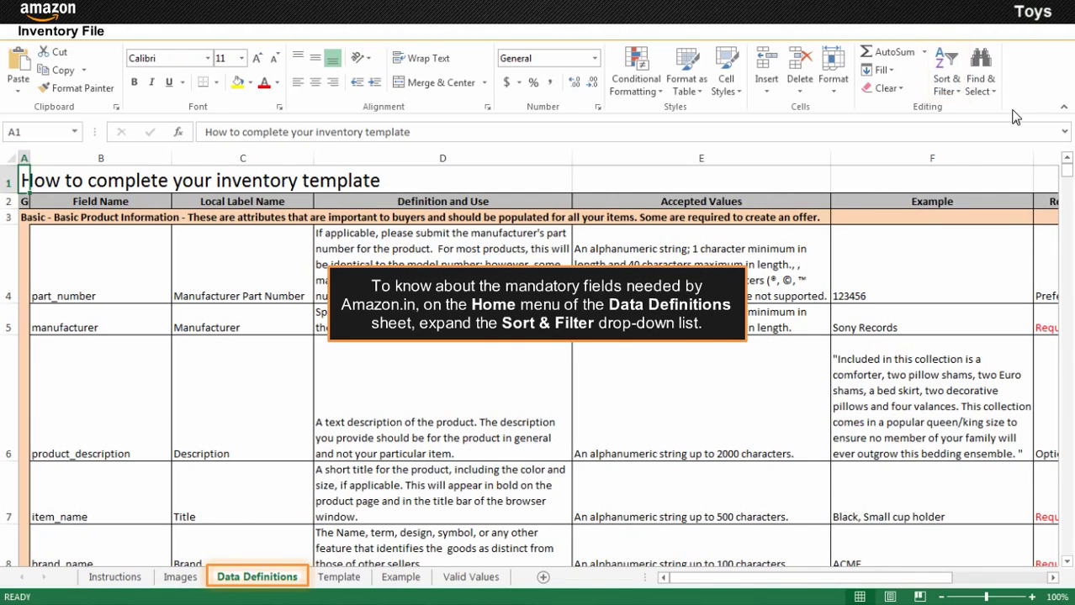
Filter the Data Definitions Required? column to show only Required fields
click(954, 93)
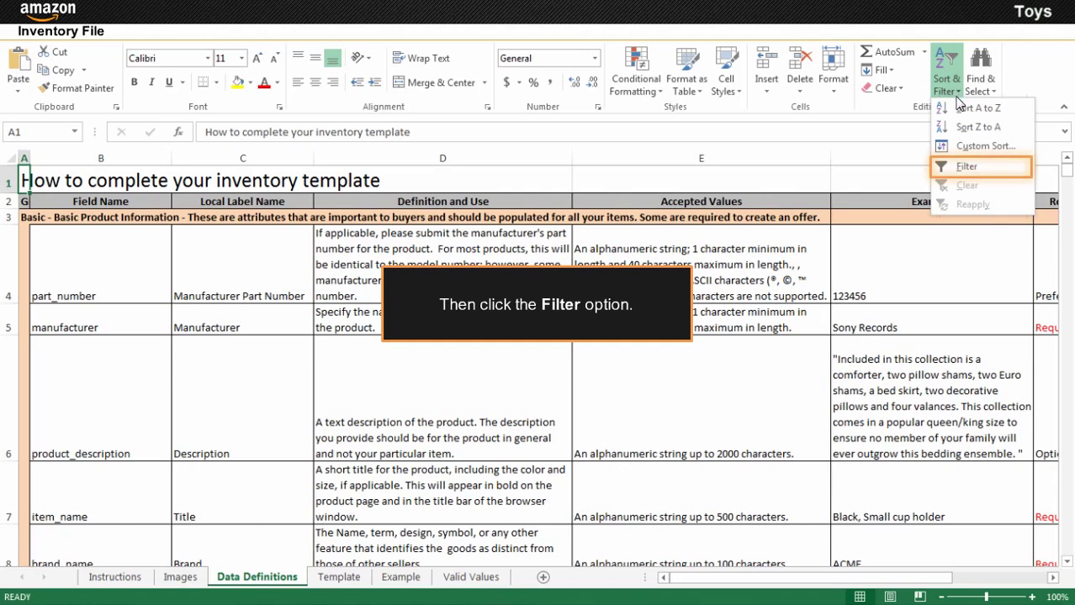
click(964, 171)
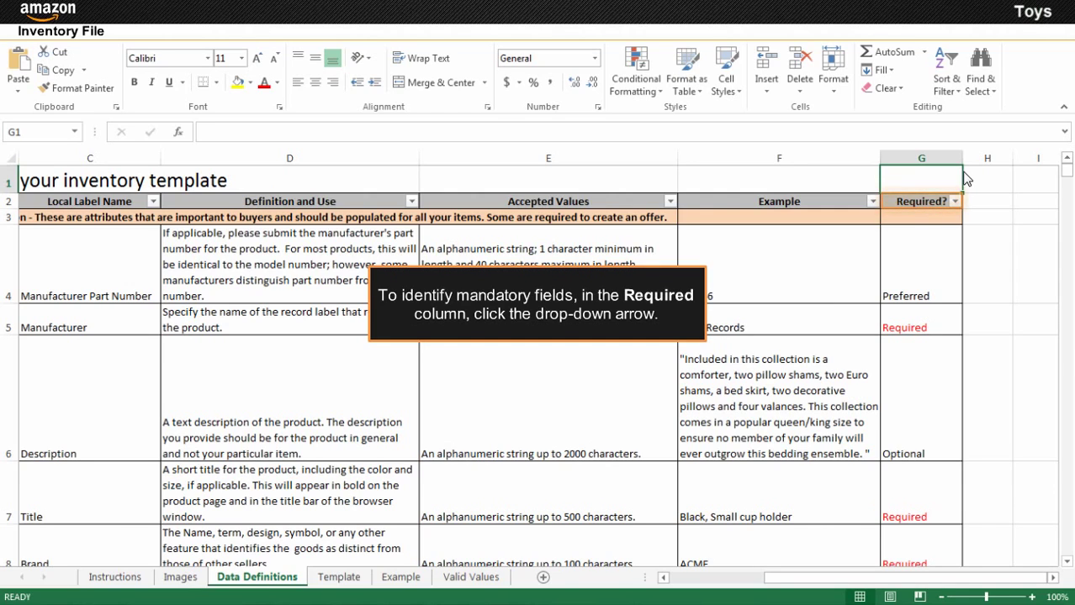
click(955, 203)
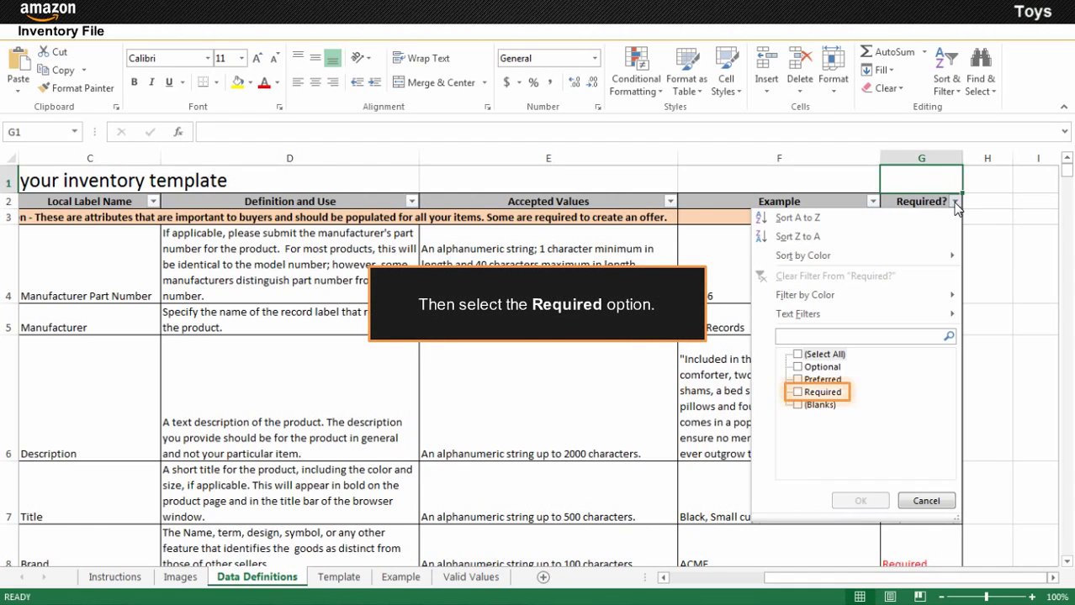
click(798, 392)
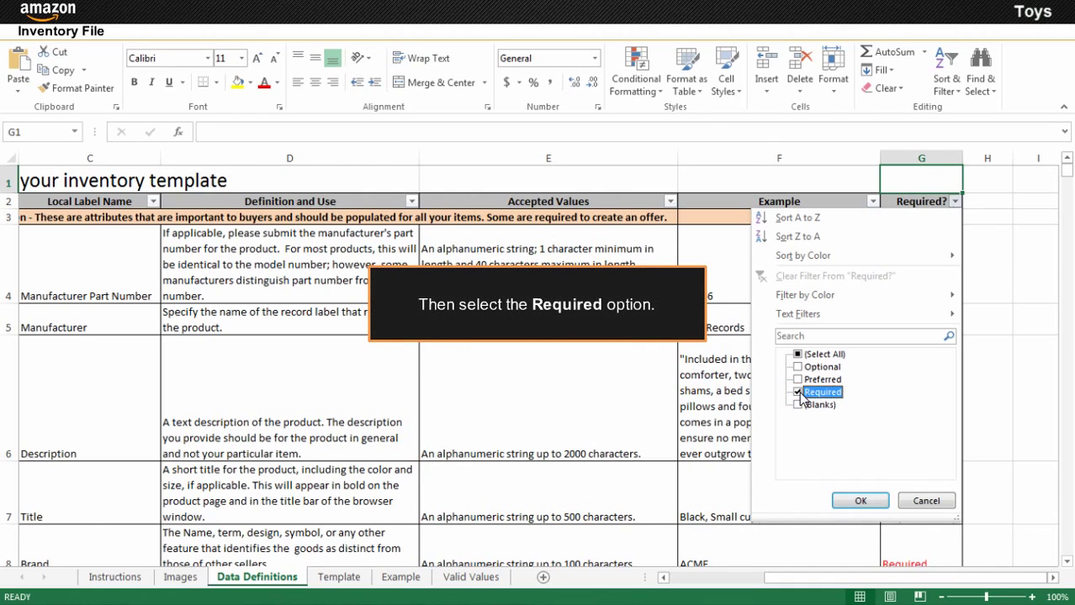
click(859, 503)
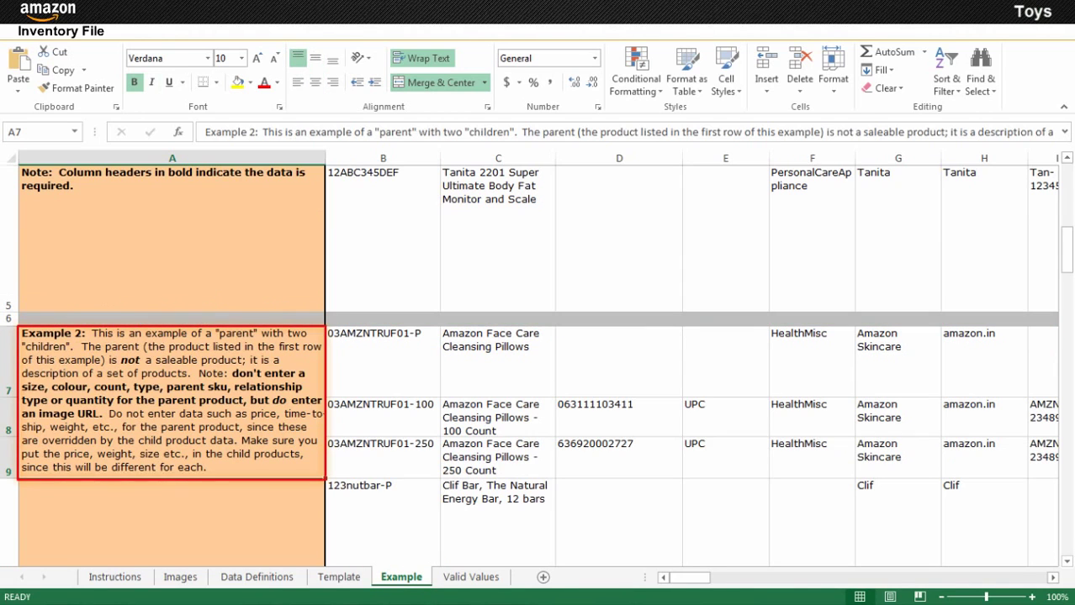
Read the Example 2 and Example 4 sample product descriptions on the Example sheet
scroll(538, 361, down, 2)
click(172, 403)
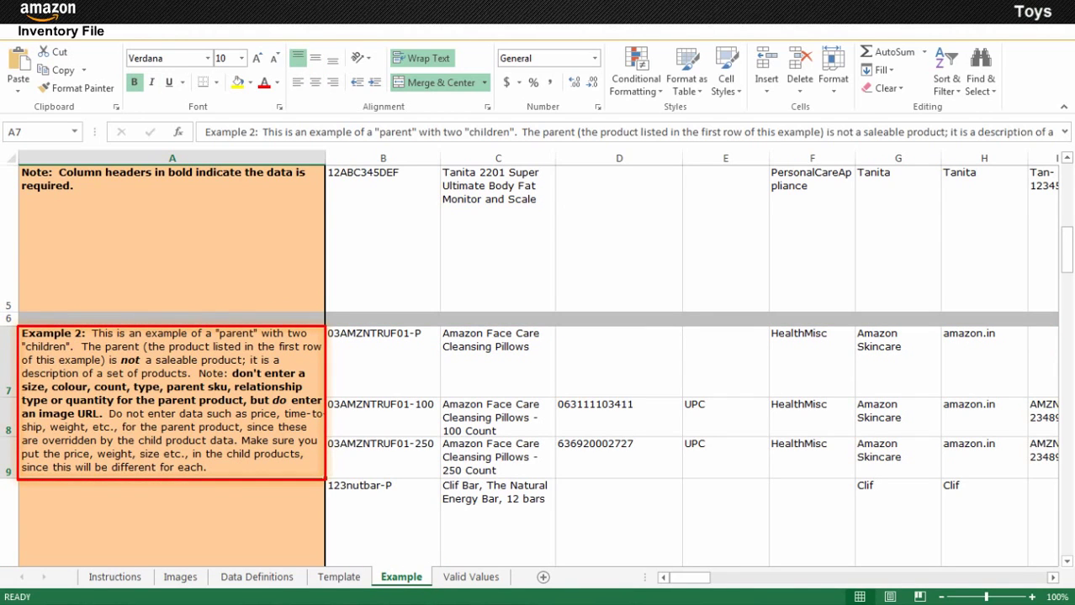
scroll(538, 362, down, 3)
click(172, 172)
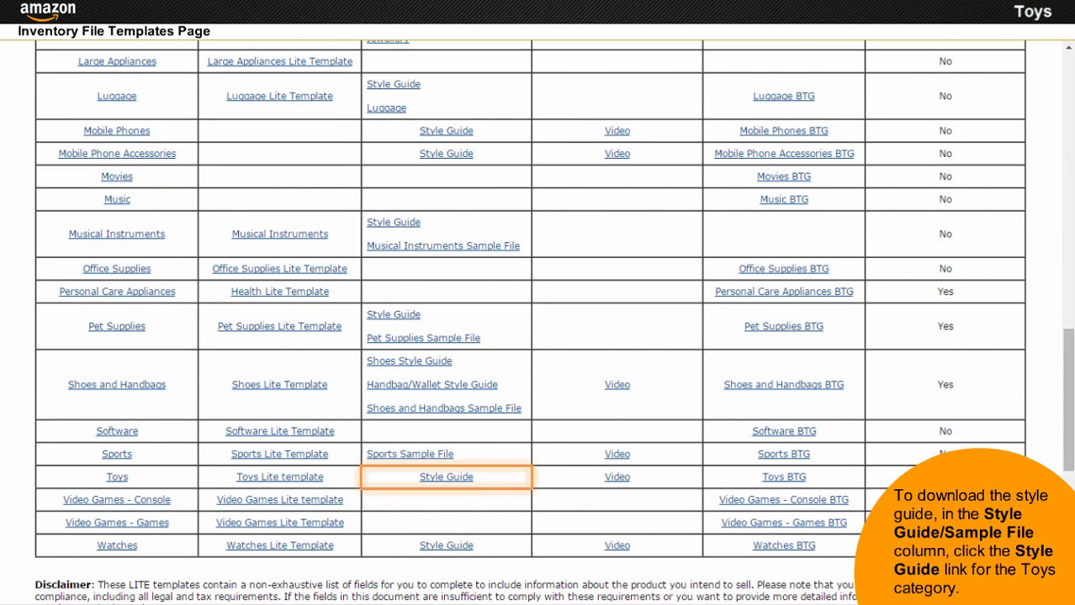
Open the Toys style guide in Word and scroll through its checklist
click(446, 477)
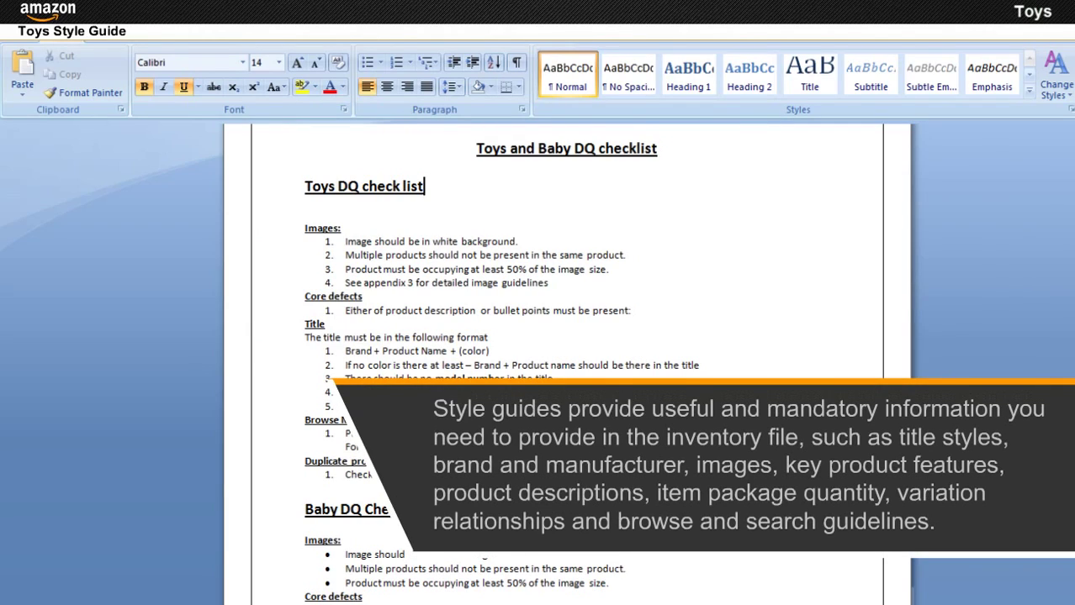
scroll(567, 253, down, 4)
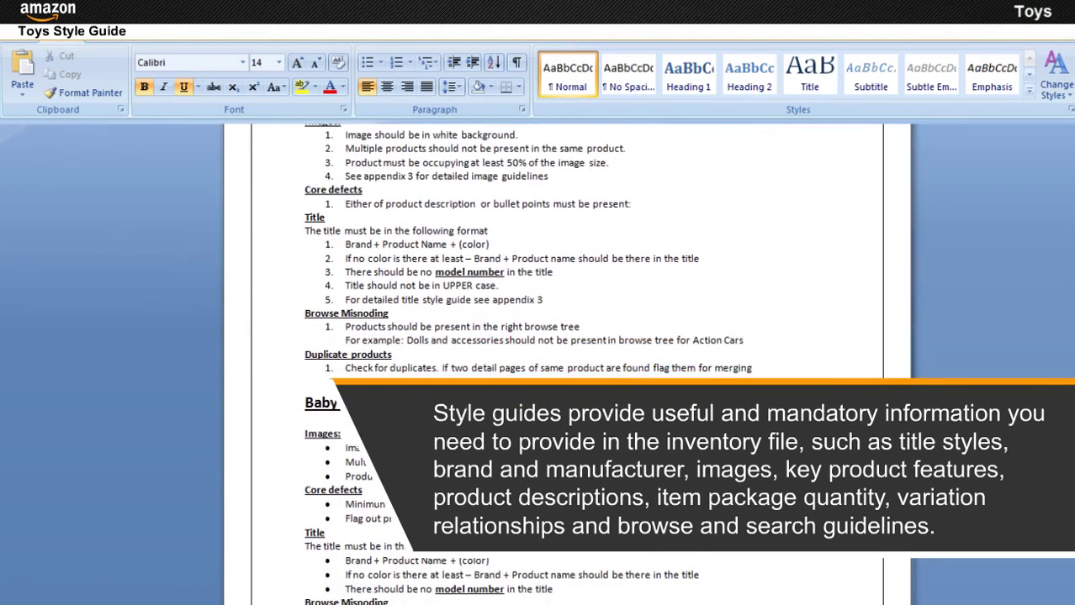
scroll(567, 252, down, 5)
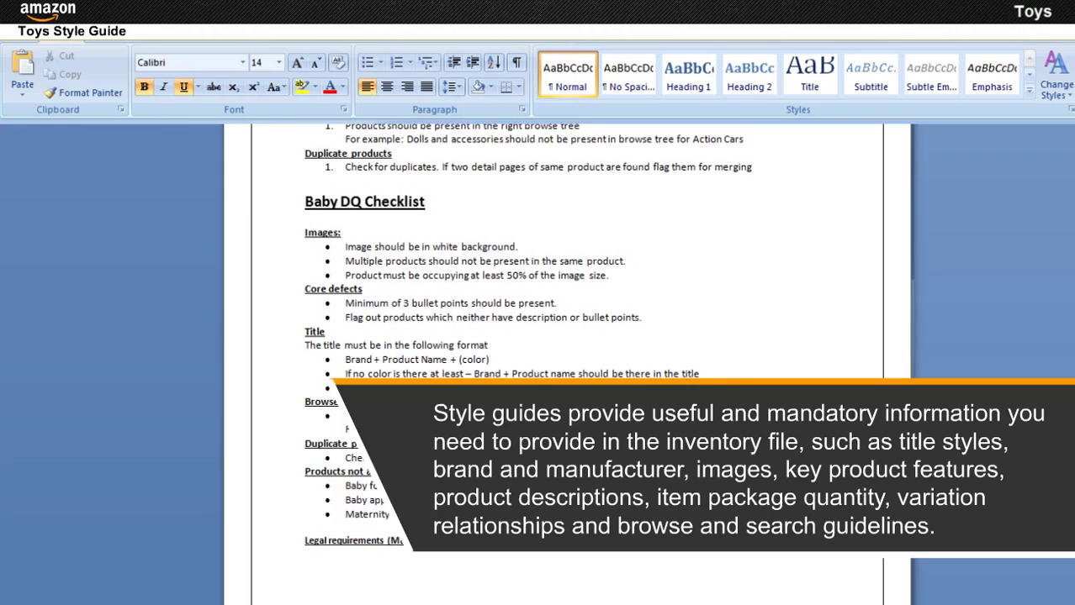
scroll(567, 252, down, 5)
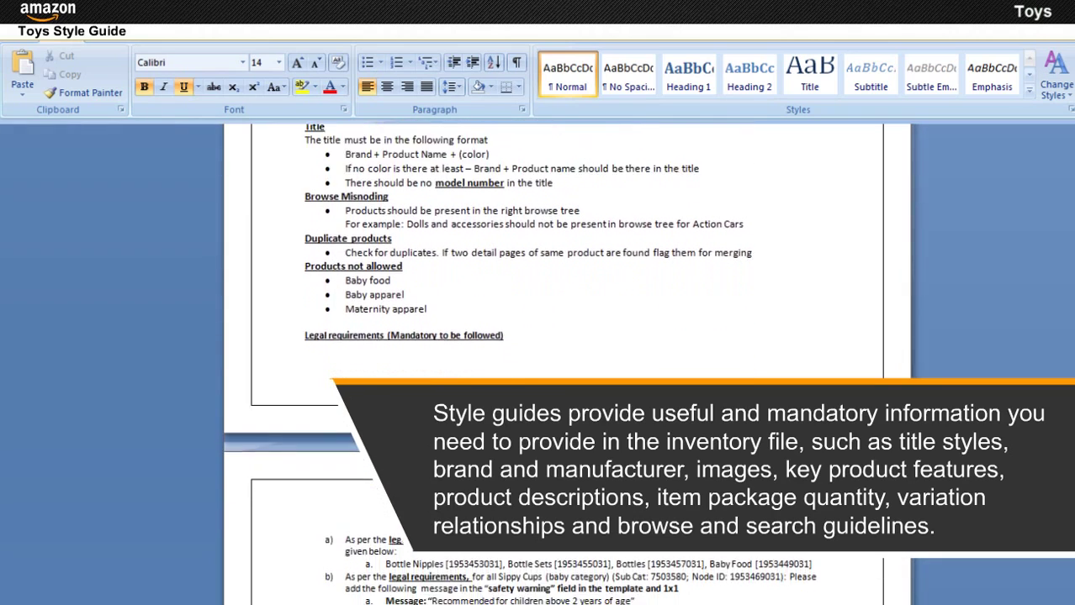
scroll(567, 252, down, 5)
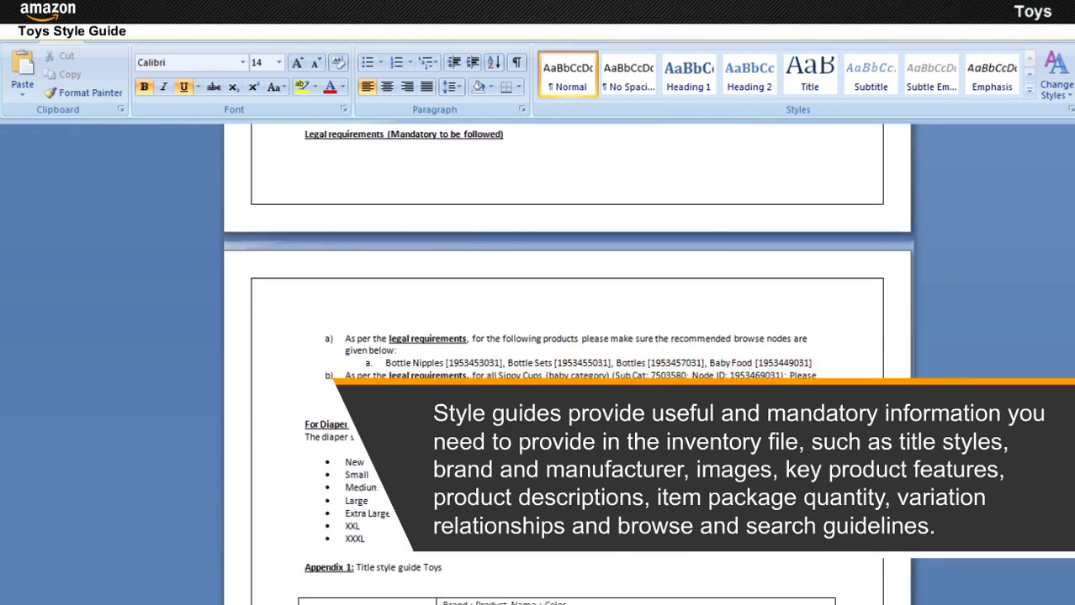
scroll(566, 362, down, 5)
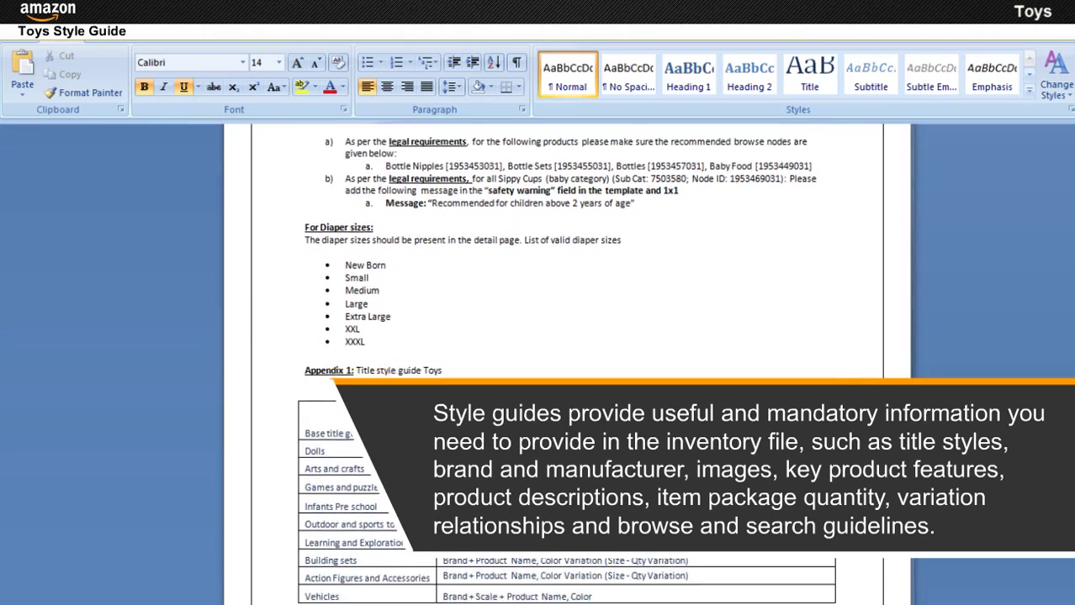
scroll(567, 362, down, 5)
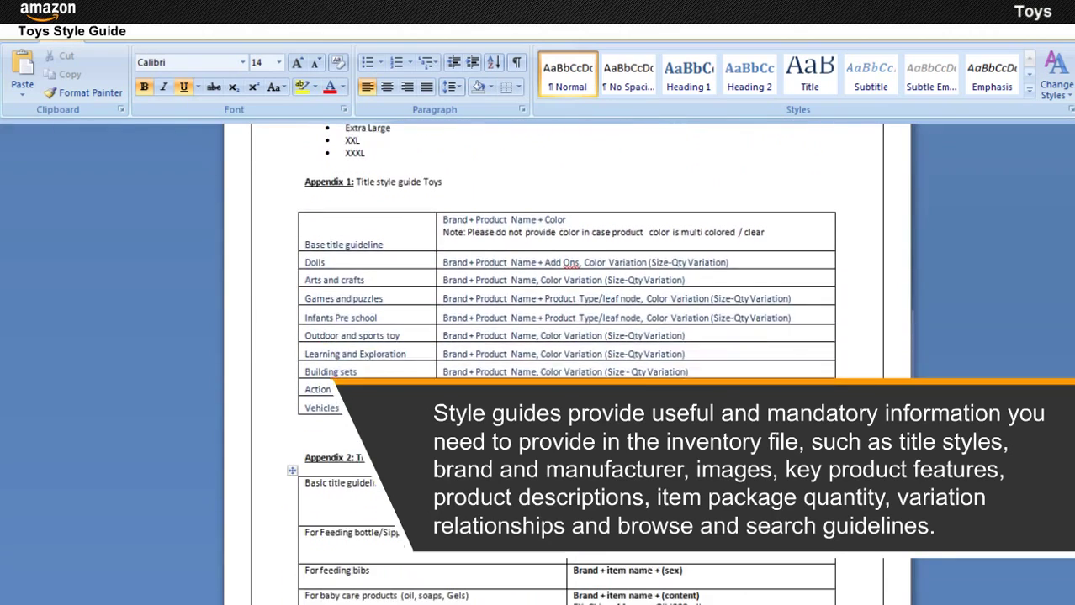
scroll(567, 252, down, 5)
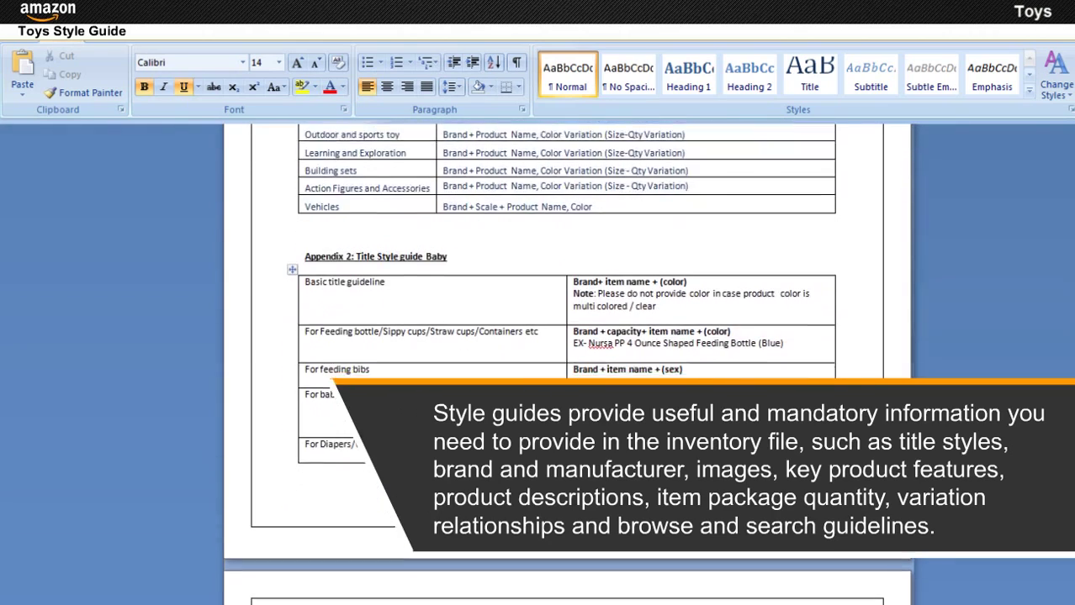
scroll(567, 252, down, 4)
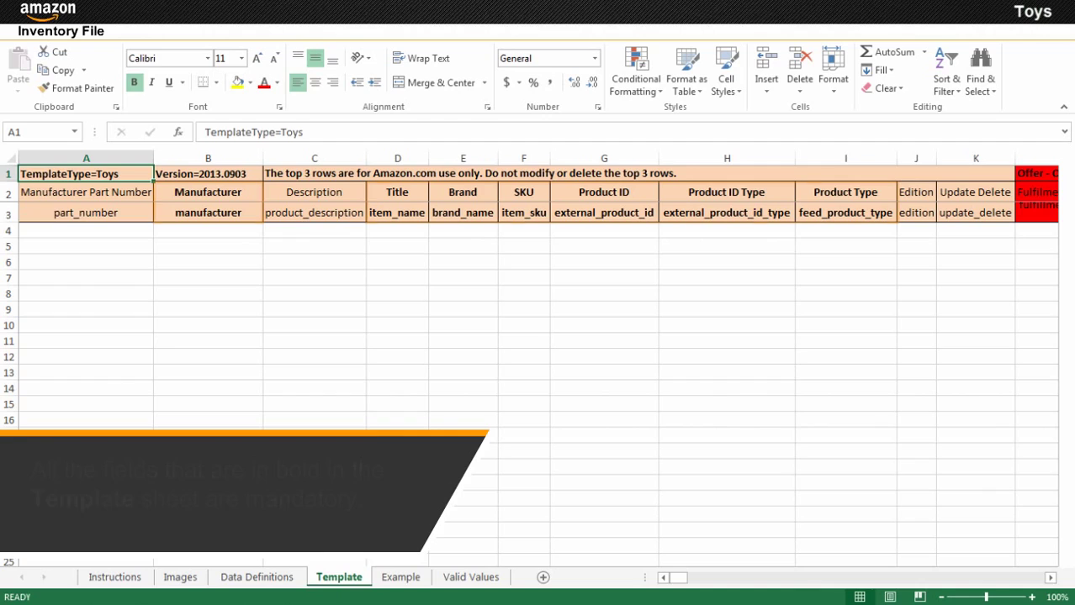
Fill row 4 with part number MAT51263, manufacturer and brand Mattel, the Scrabble title and SKU P0
click(85, 230)
text(MAT51263)
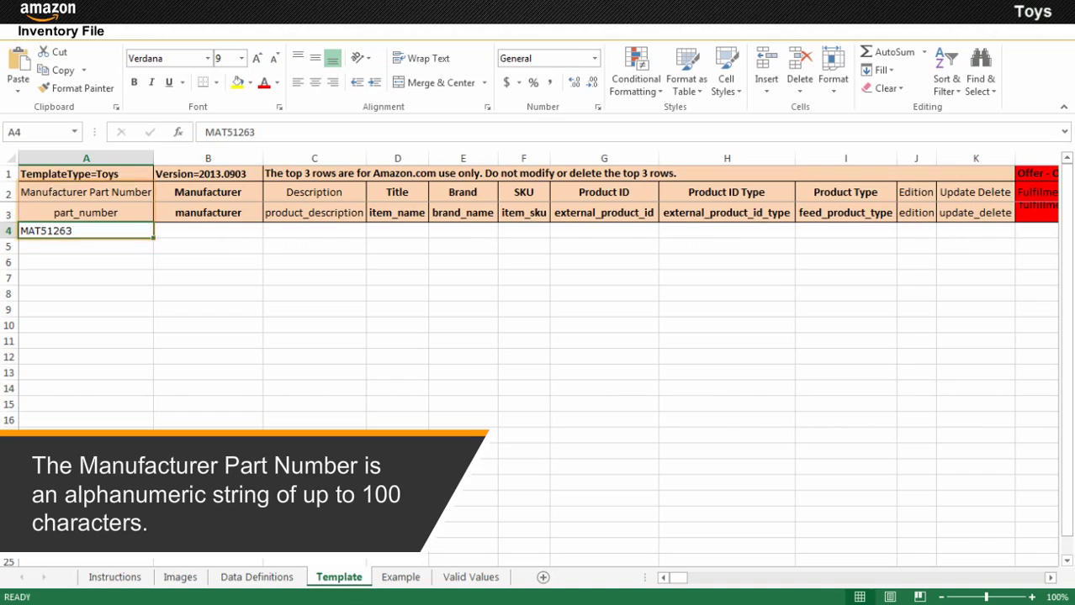
click(208, 230)
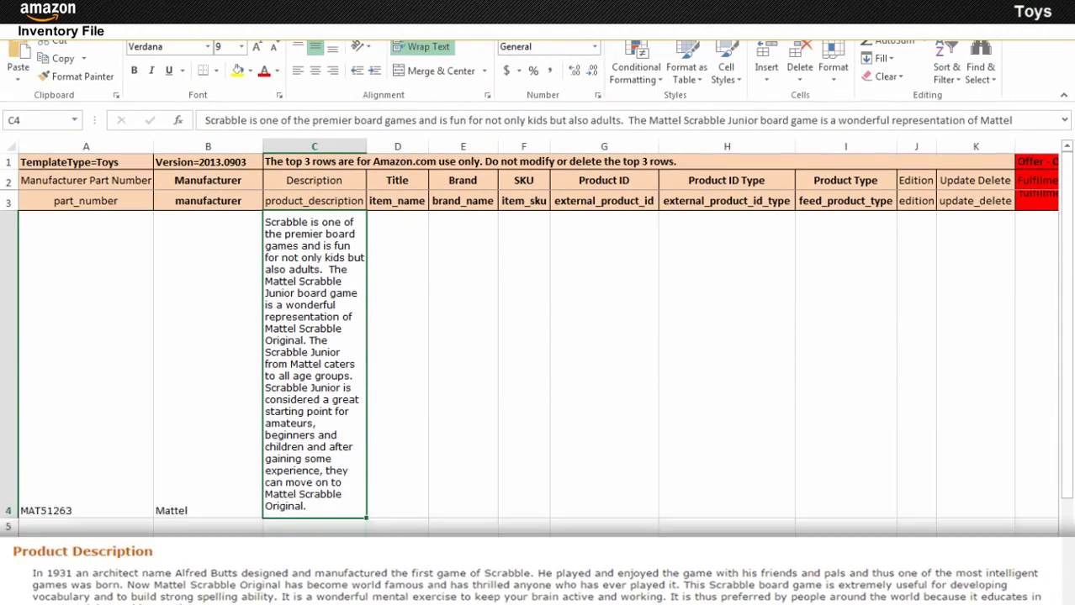
click(397, 236)
text(Mattel Scrabble Original)
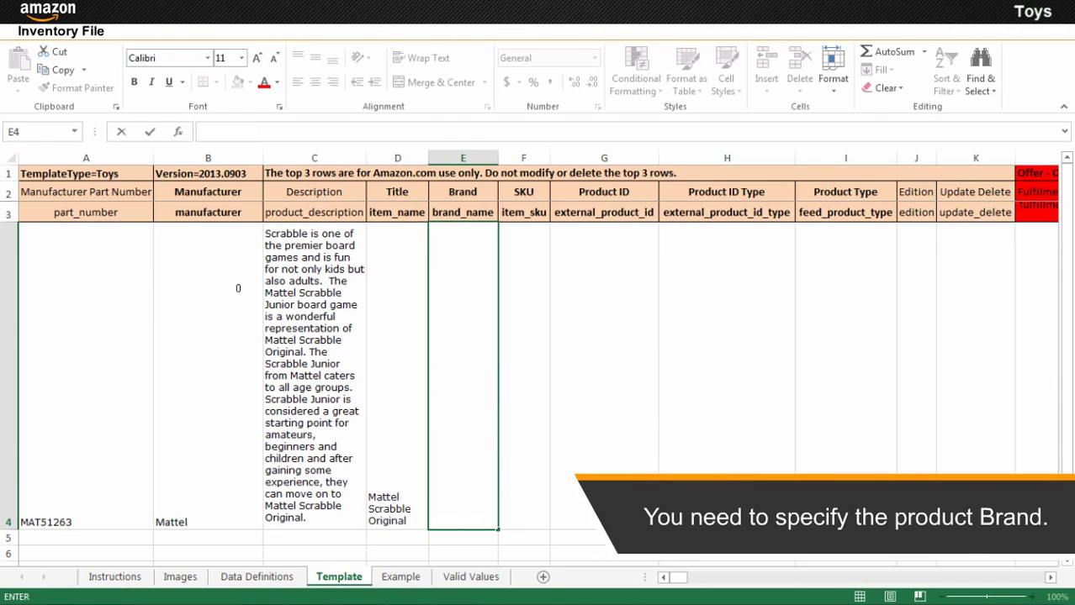
text(Mattel)
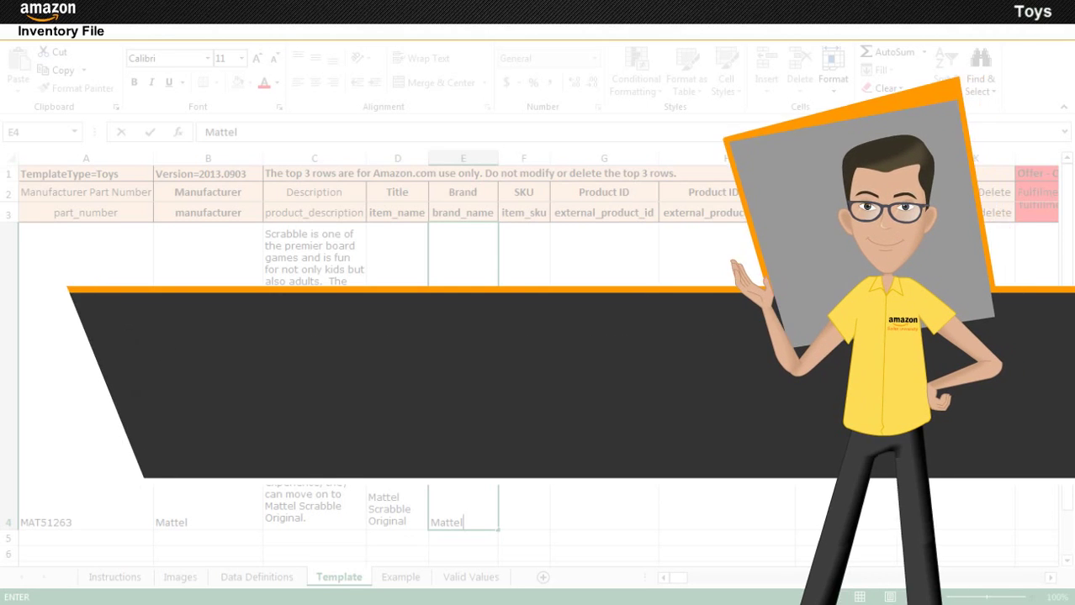
key(Tab)
text(P0)
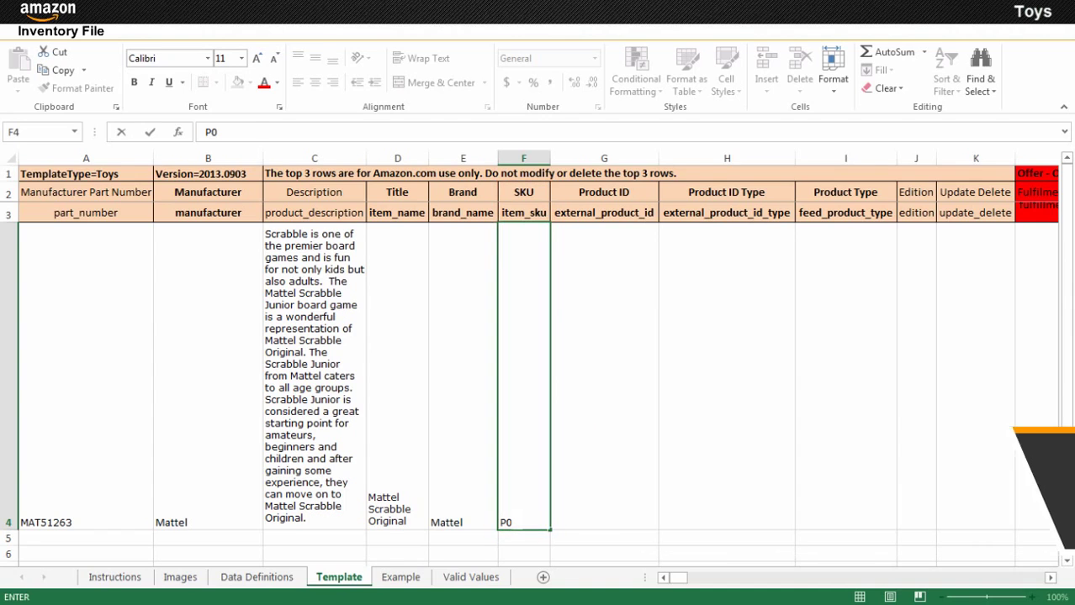
click(603, 191)
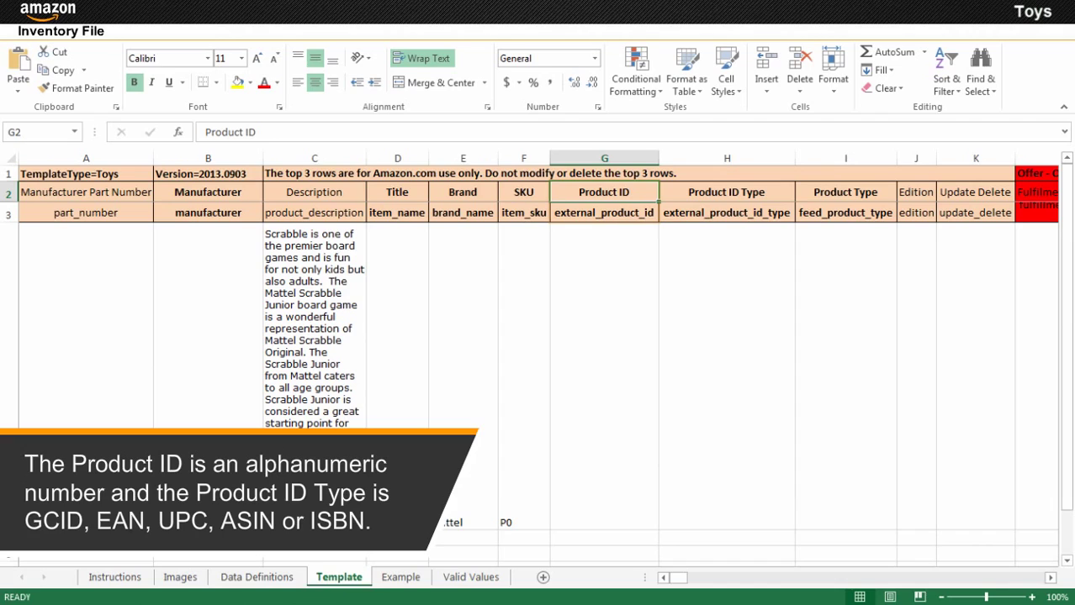
click(726, 192)
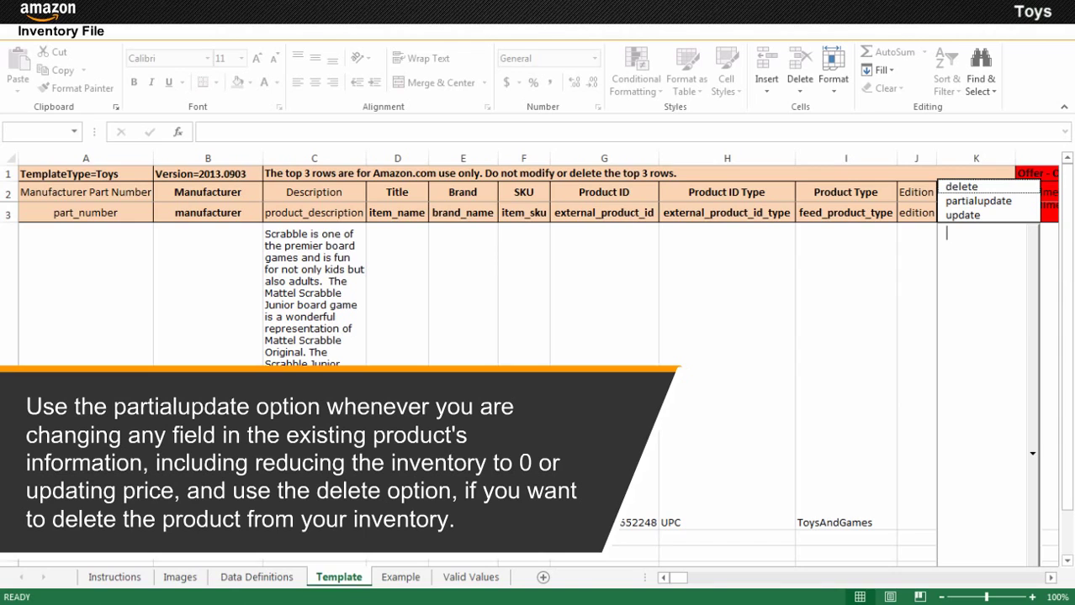
Set row 4's Update Delete to update and its Item Condition to New
key(Down)
key(Down)
key(Return)
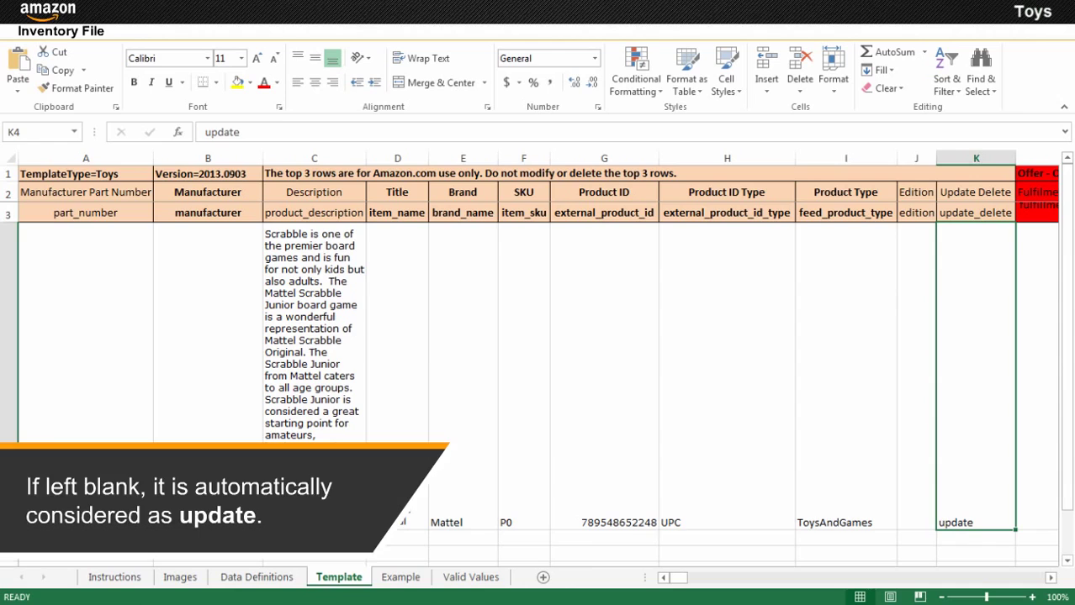
click(931, 191)
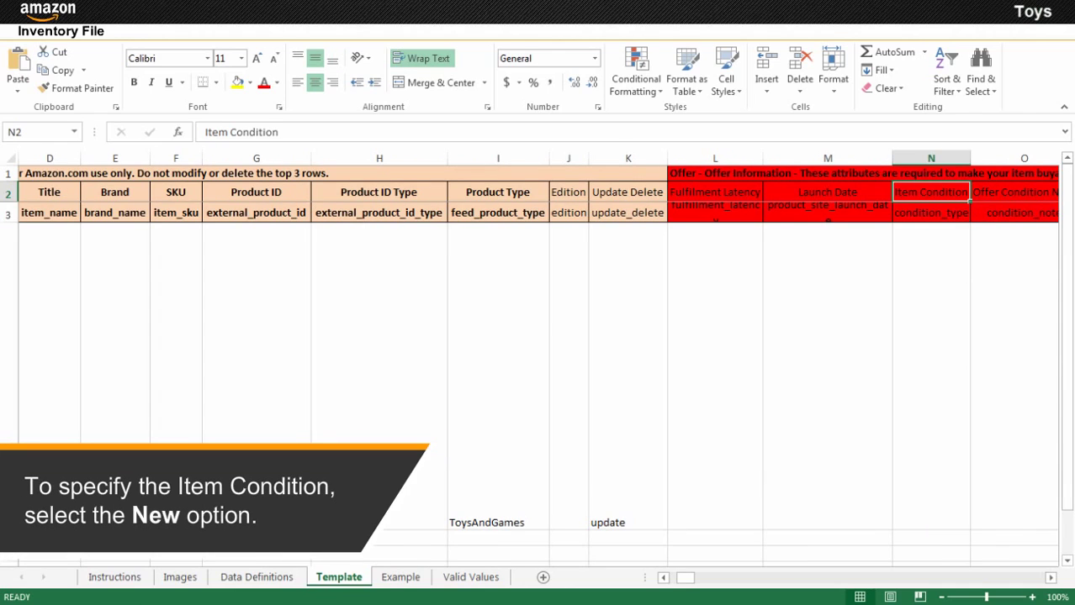
key(Down)
key(alt+Down)
key(Down)
key(Return)
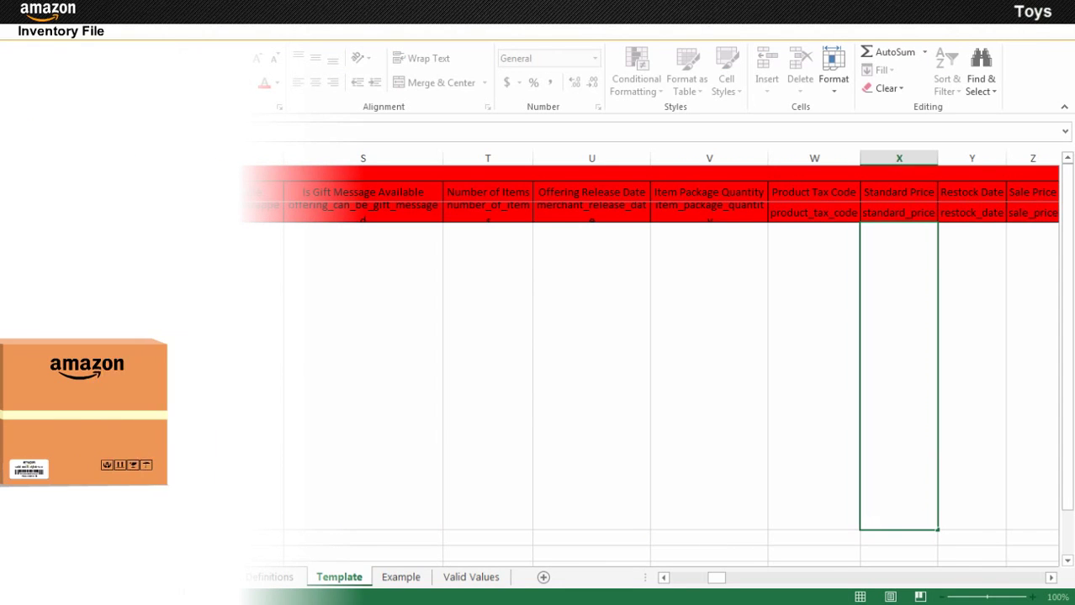
Enter standard price 586 and quantity 6 in row 4
text(586)
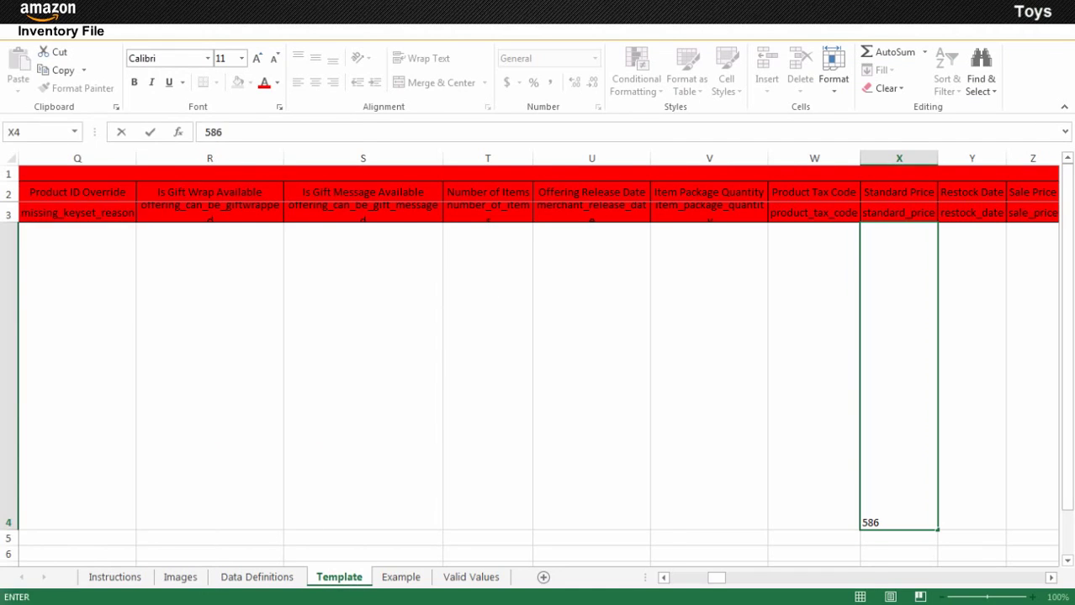
click(971, 378)
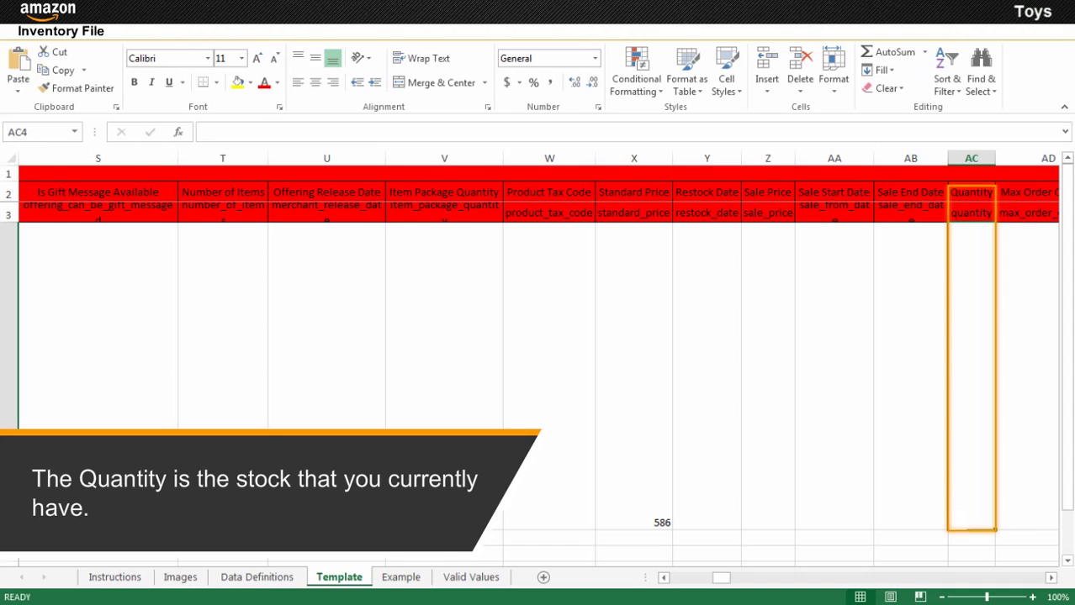
text(6)
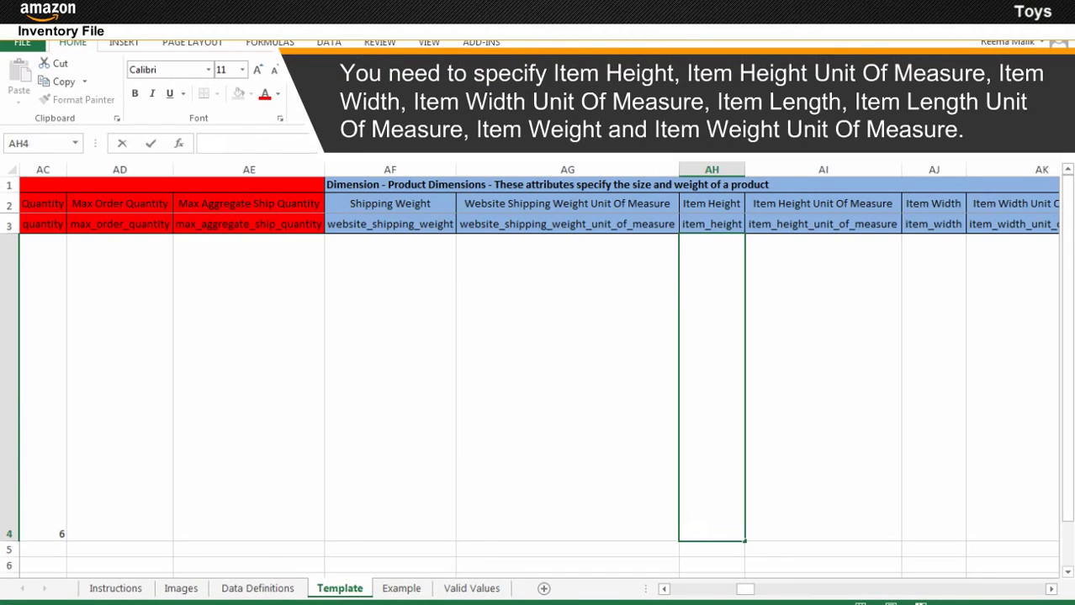
Enter item height 4.6 CM and width 27 CM in row 4
text(4.6)
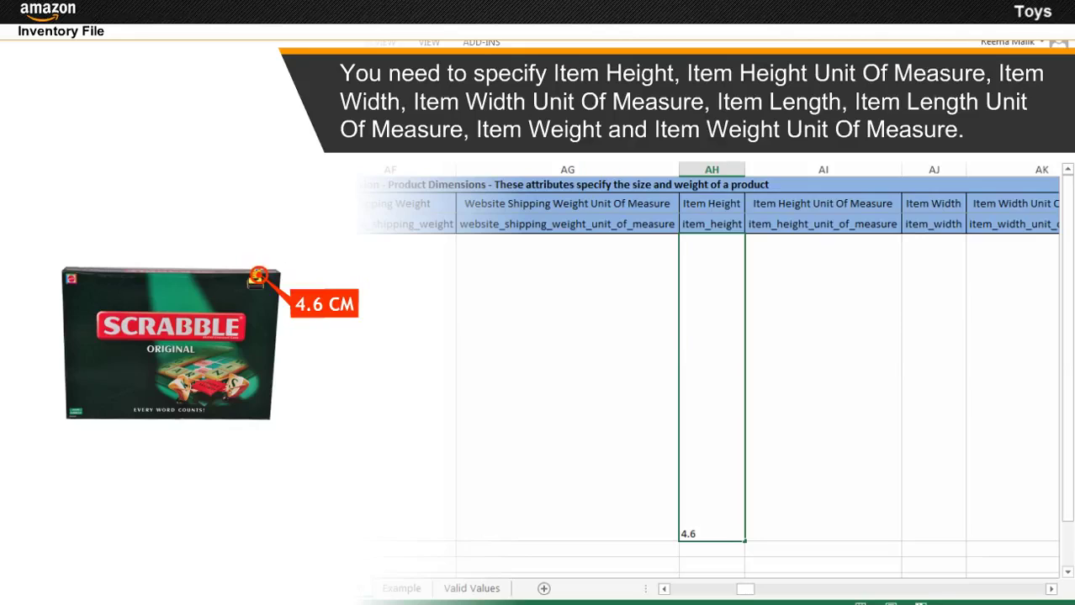
key(Tab)
key(alt+Down)
key(Return)
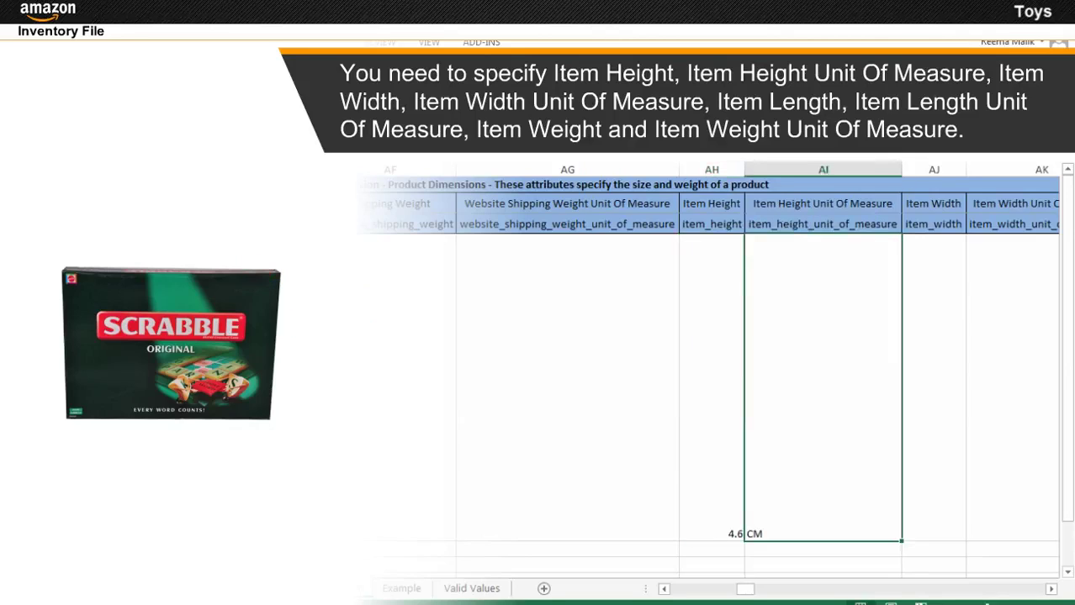
key(Tab)
text(27)
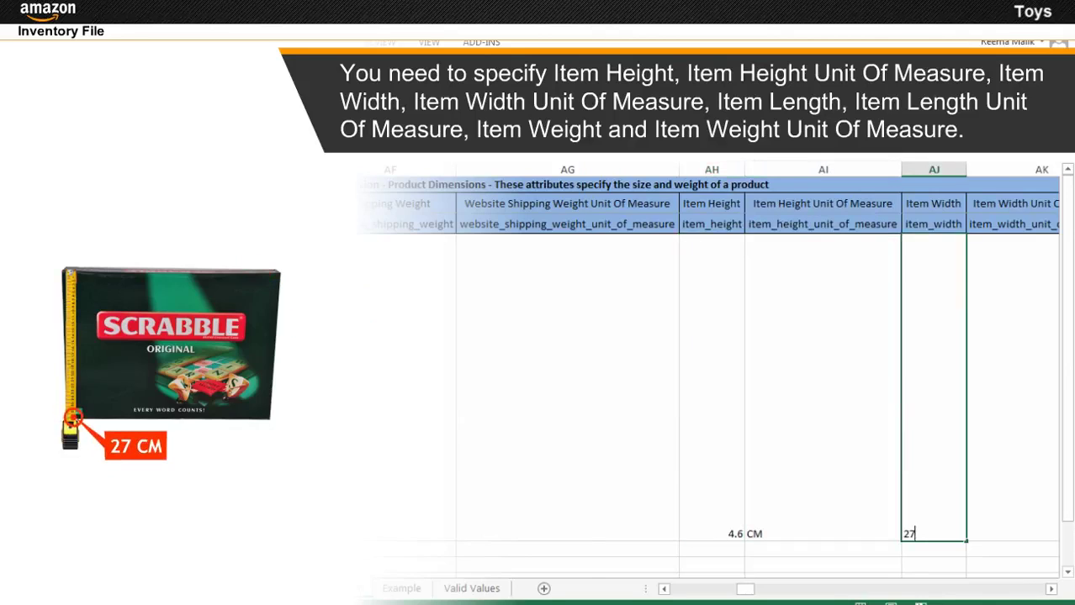
key(Tab)
key(alt+Down)
key(Down)
key(Return)
Enter item length 36.8 CM and set the 980 weight's unit to GR
key(Tab)
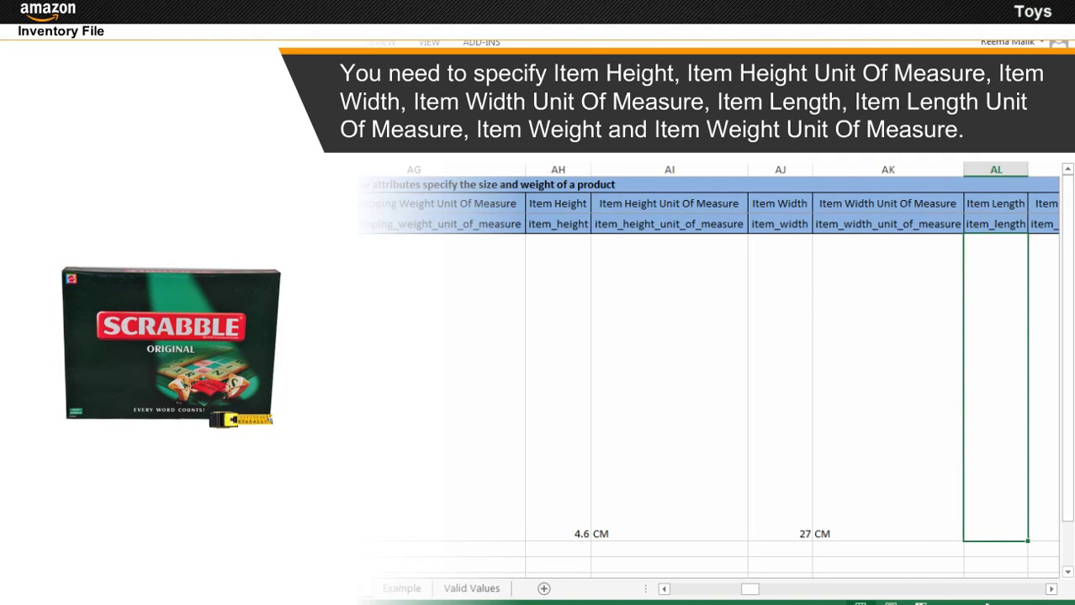
text(36.8)
key(Tab)
key(alt+Down)
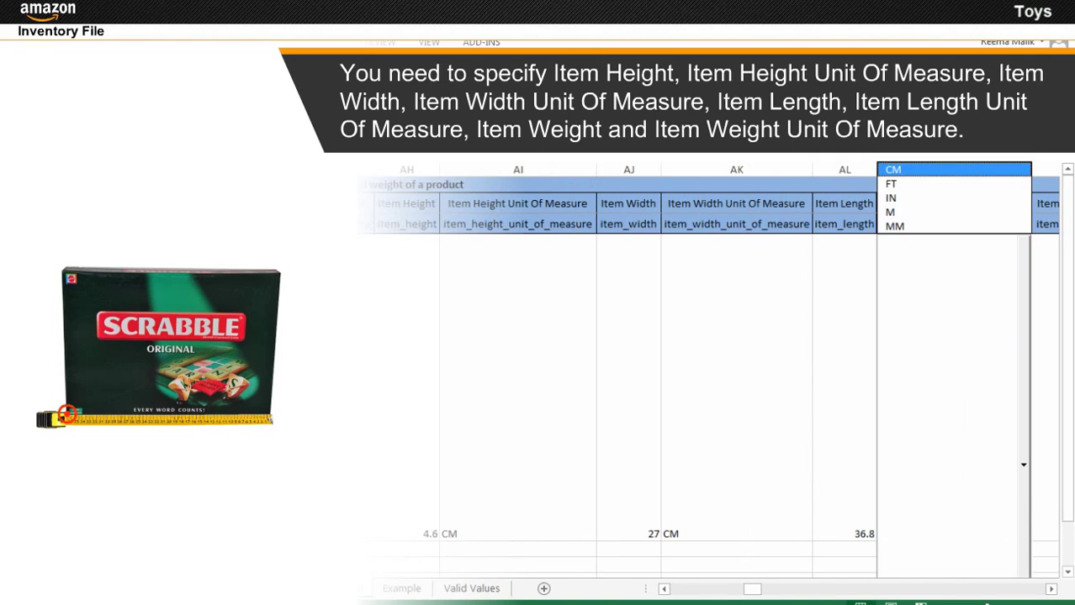
key(Return)
click(825, 204)
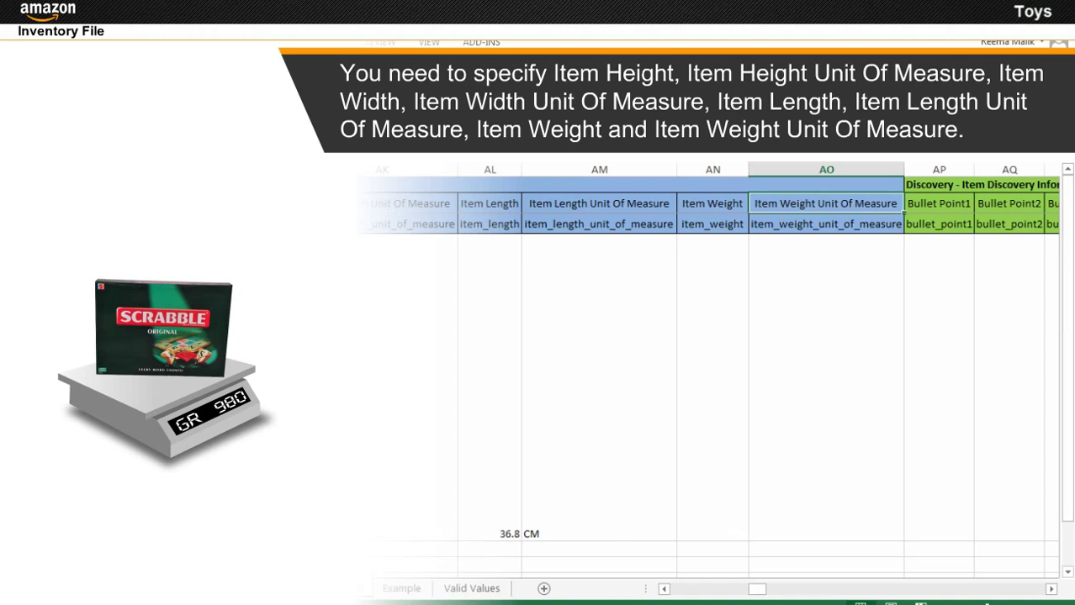
key(alt+Down)
key(Return)
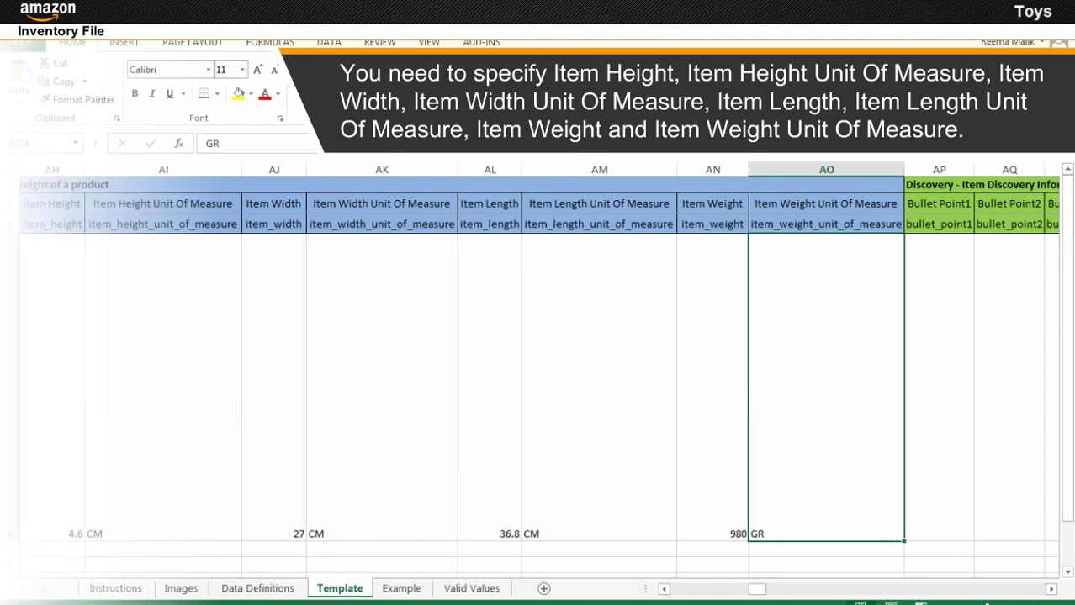
click(938, 387)
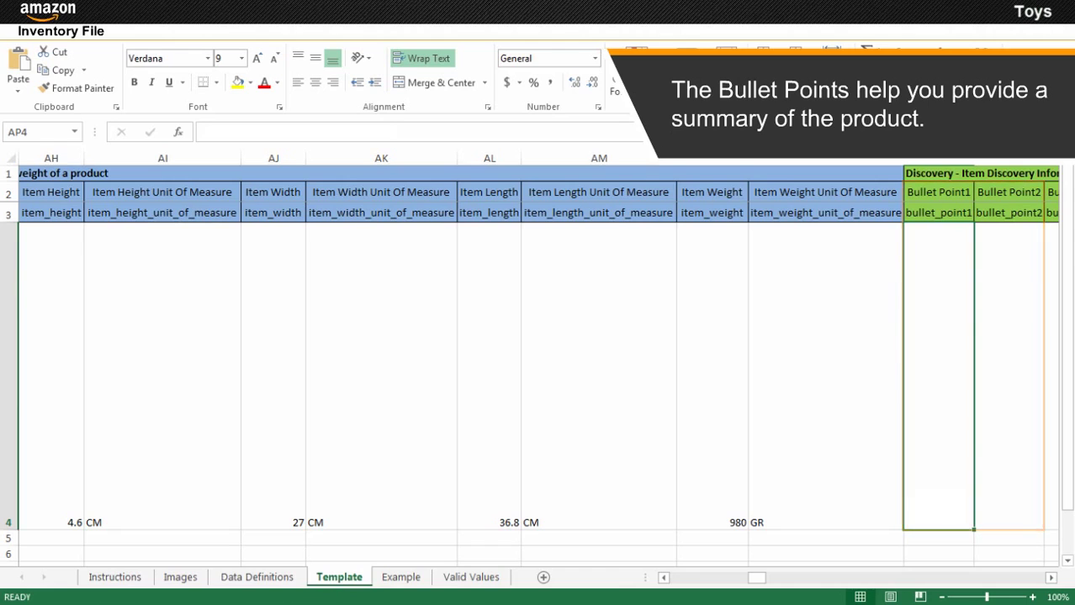
Enter the first three Scrabble bullet points: classic word game, 7 random letter tiles, and building on tiles in play
text(Scrabble is the classic word game)
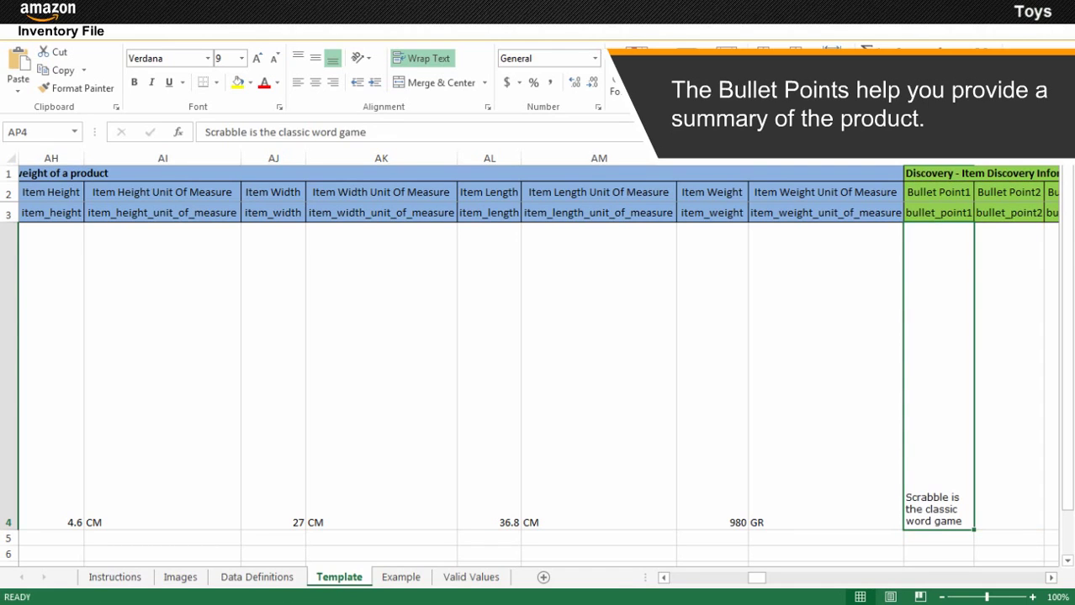
click(1009, 379)
text(Make the best word you can using any of your 7 letter tiles drawn at random)
click(1051, 378)
text(Your word must use a letter tile already in play on the board)
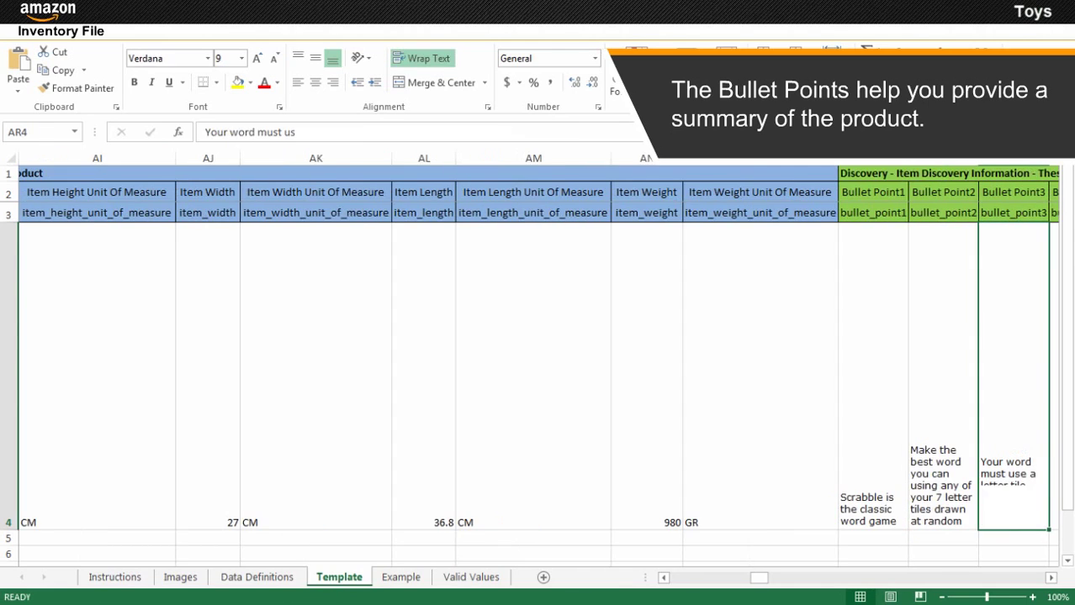
Add bullets on premium-square scoring and 'For 2-4 players', then search terms 'Mattel ScrabbleBoard Games'
click(925, 378)
text(Scores are given for letter values and are boosted by premium squares on the grid)
click(996, 378)
text(For 2-4 players)
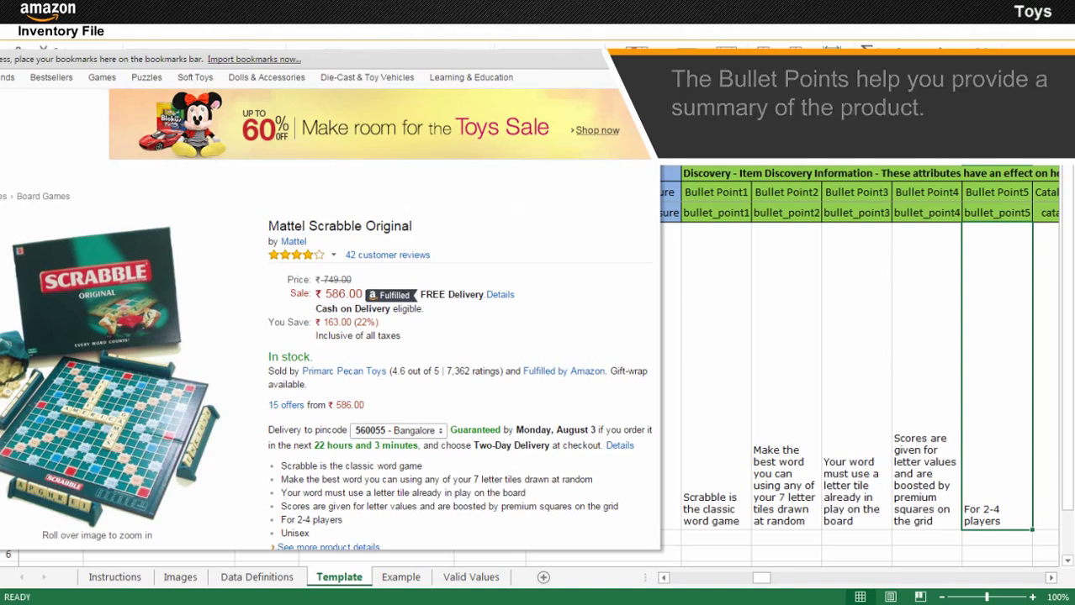
key(Right)
key(Right)
key(Right)
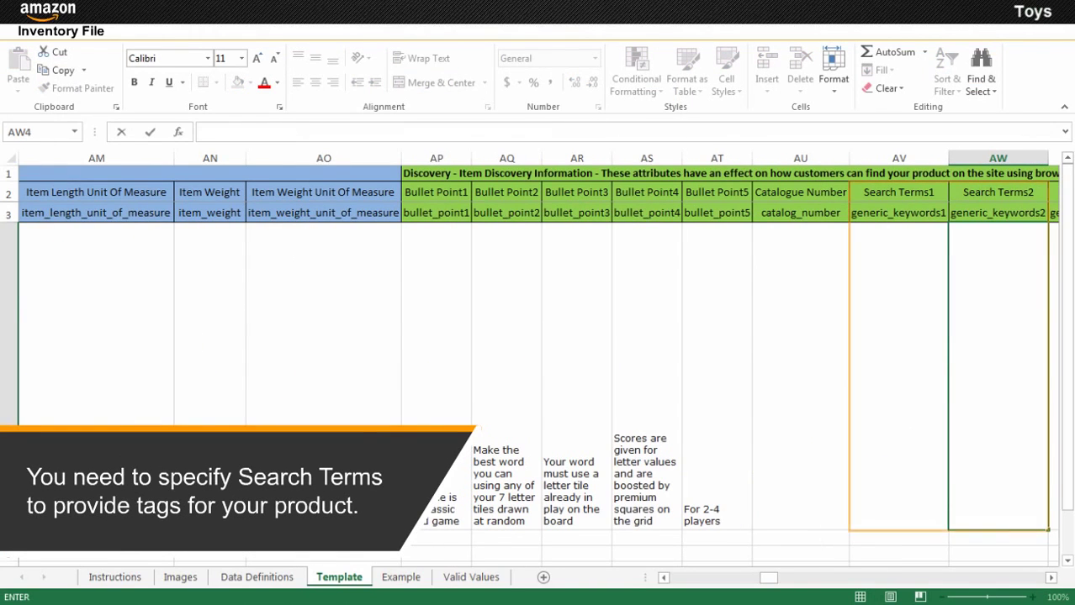
text(Mattel Scrabble)
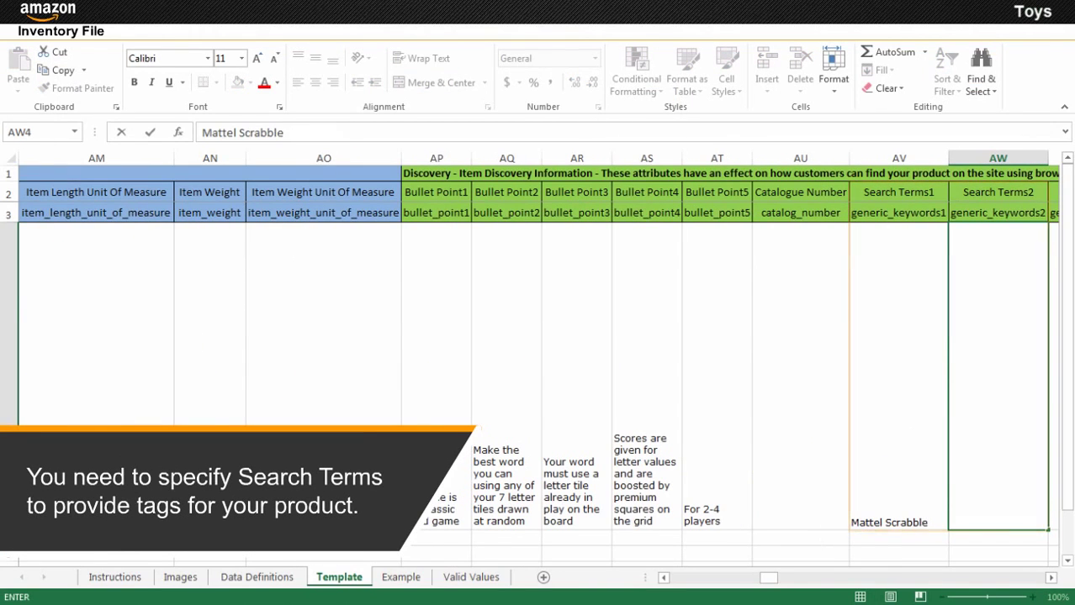
text(Board Games)
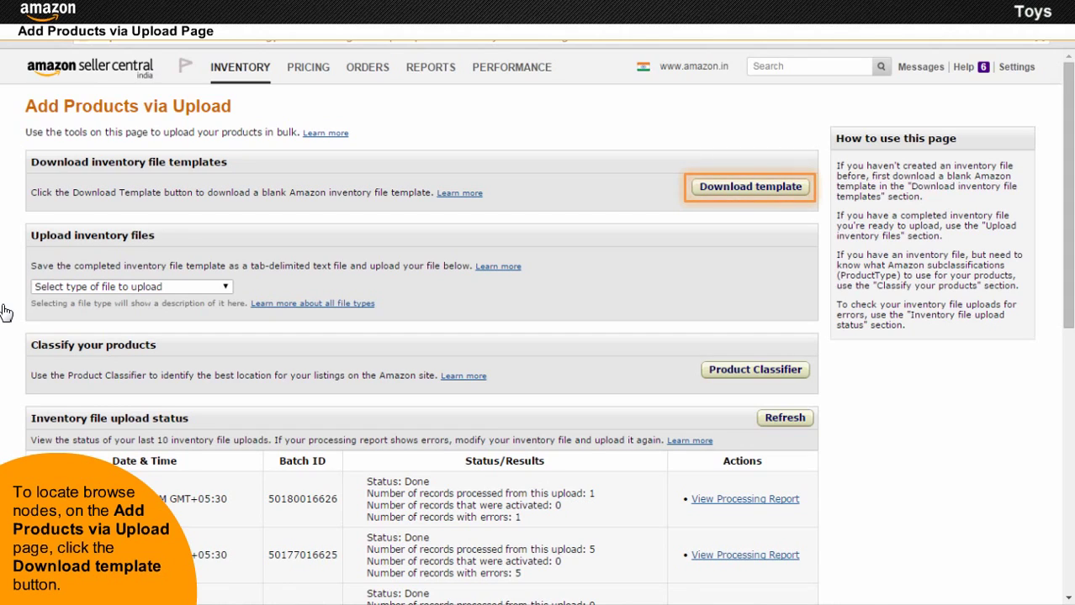
Open the Inventory File Templates help page and maximize its window
click(754, 192)
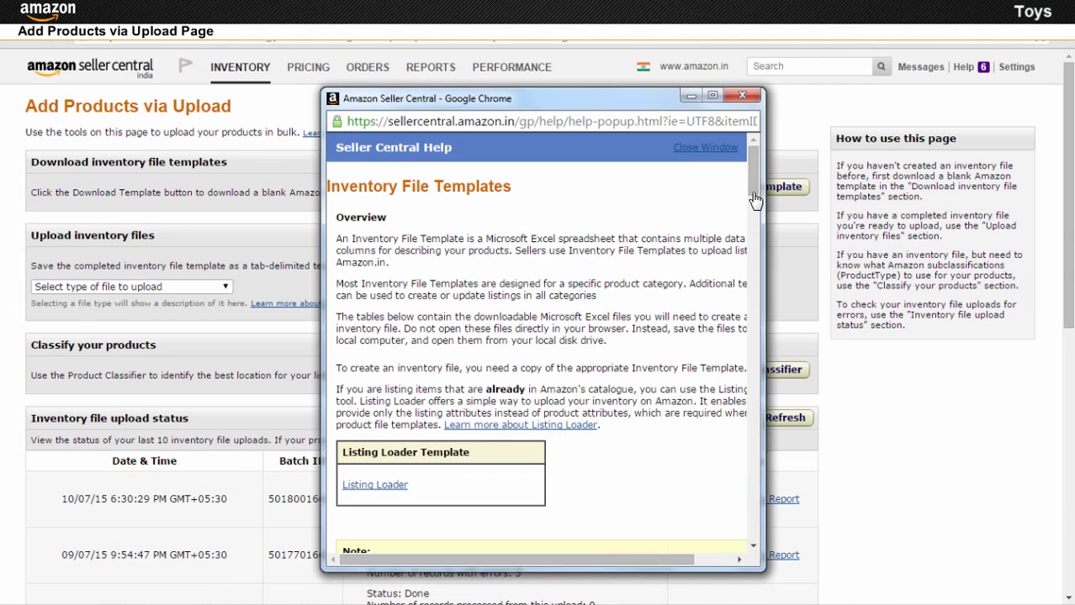
click(712, 95)
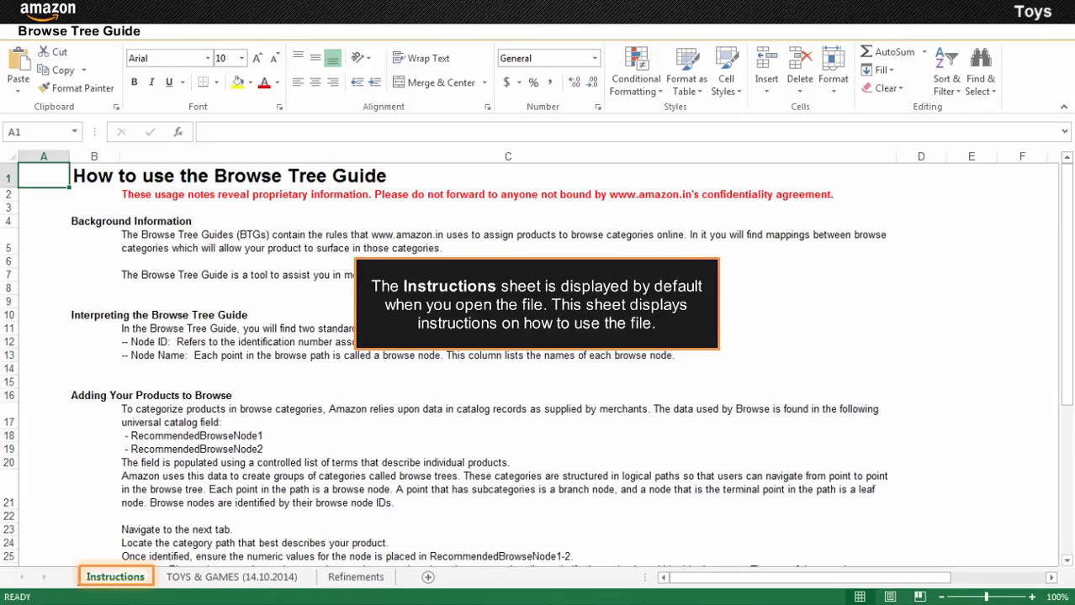
On the TOYS & GAMES sheet, filter the Node Path column to 'Board Games'
key(ctrl+Page_Down)
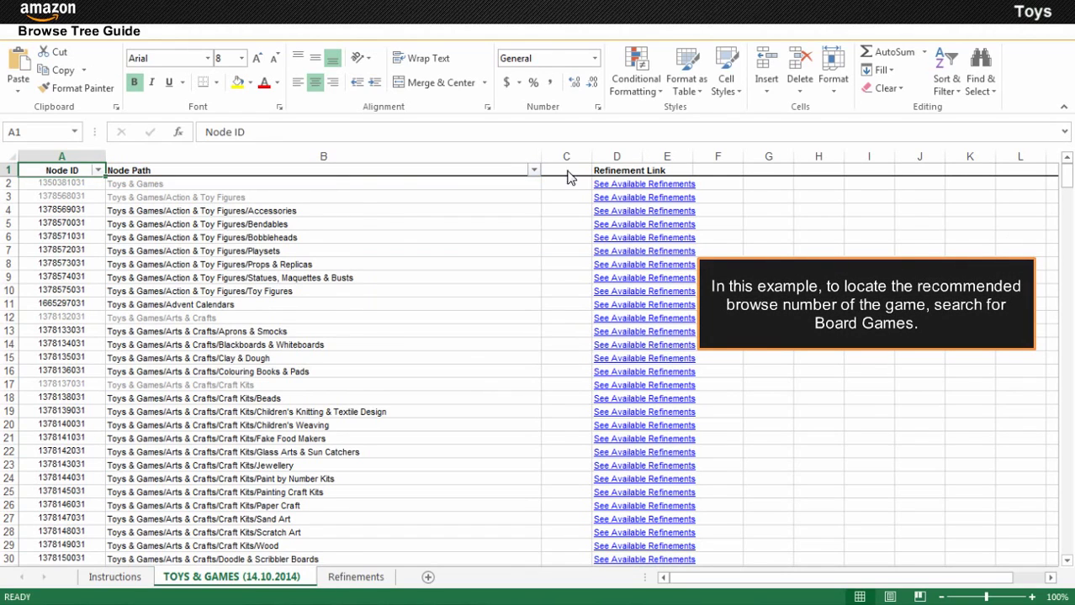
click(534, 171)
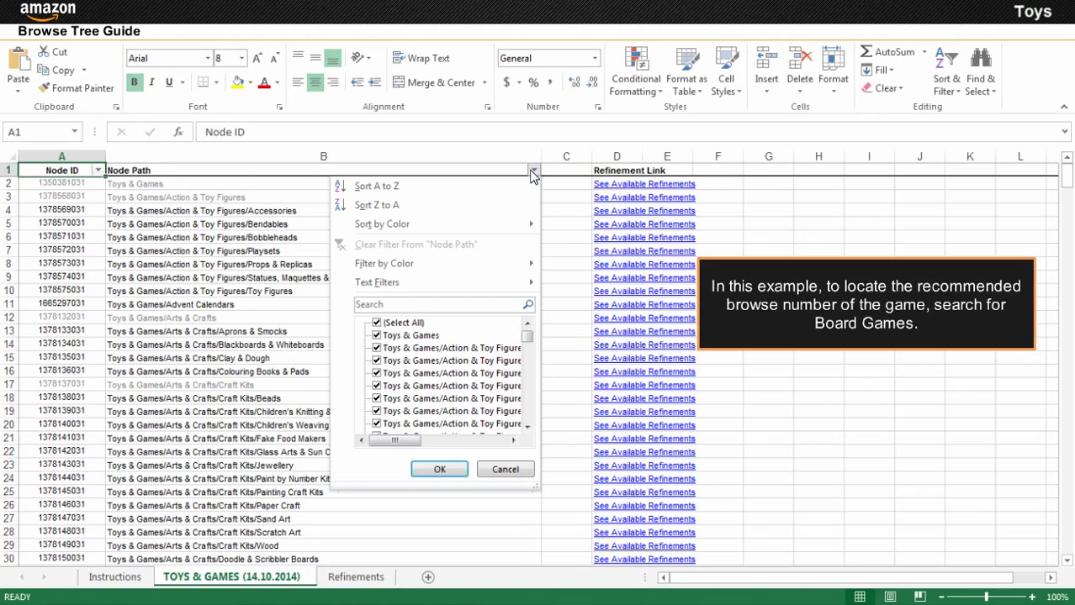
text(Board Games)
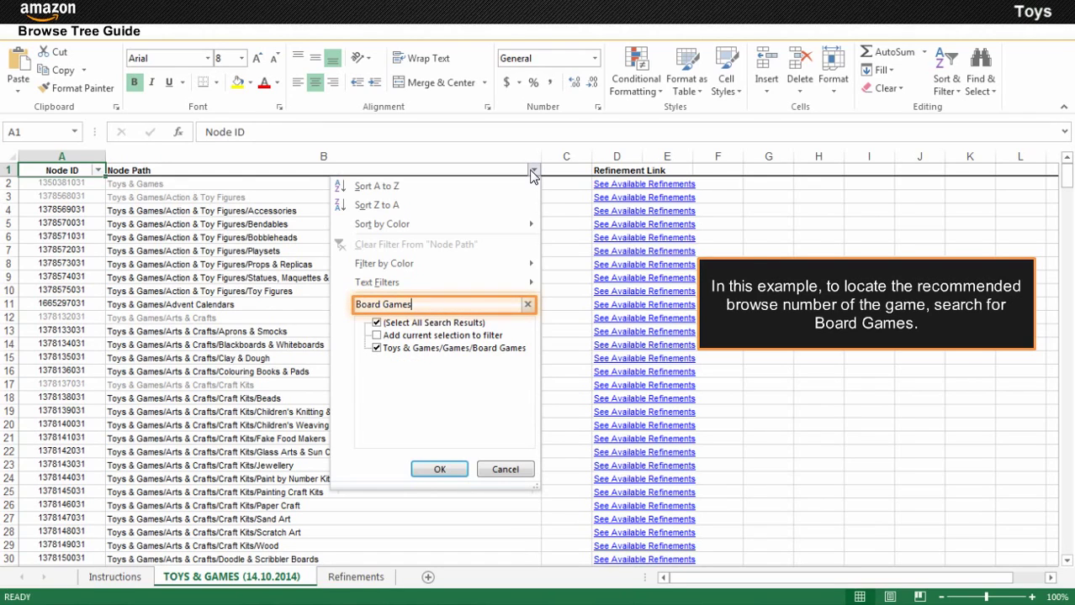
click(432, 471)
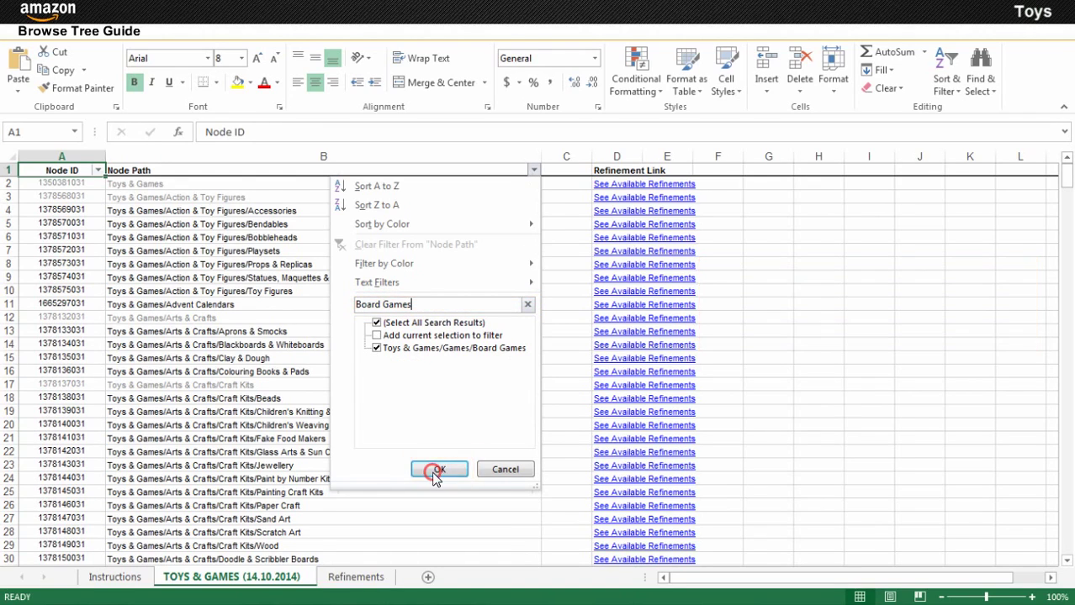
key(Down)
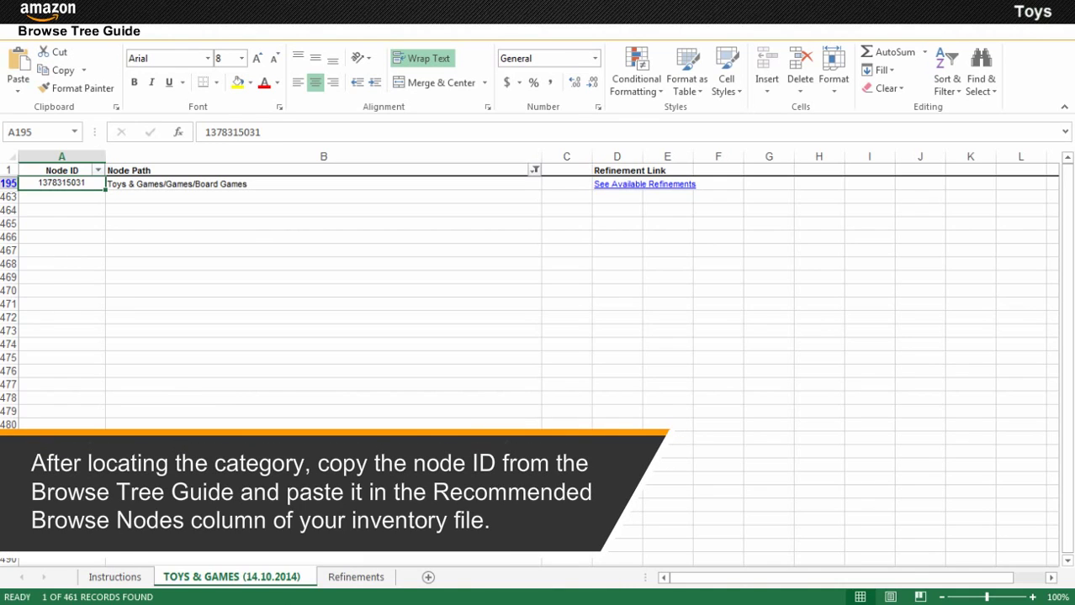
key(ctrl+c)
key(ctrl+v)
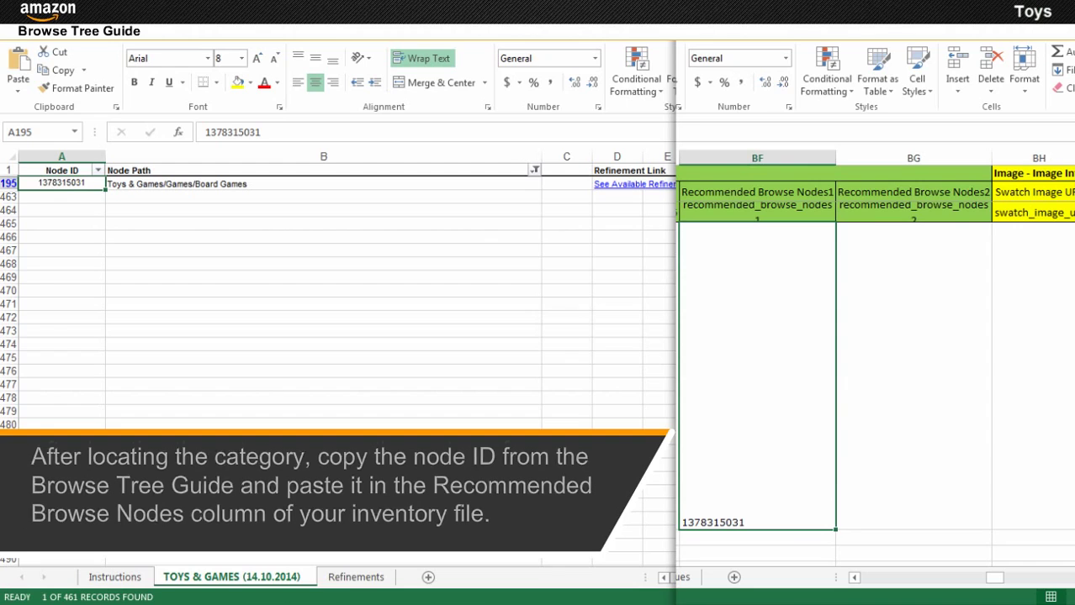
click(322, 184)
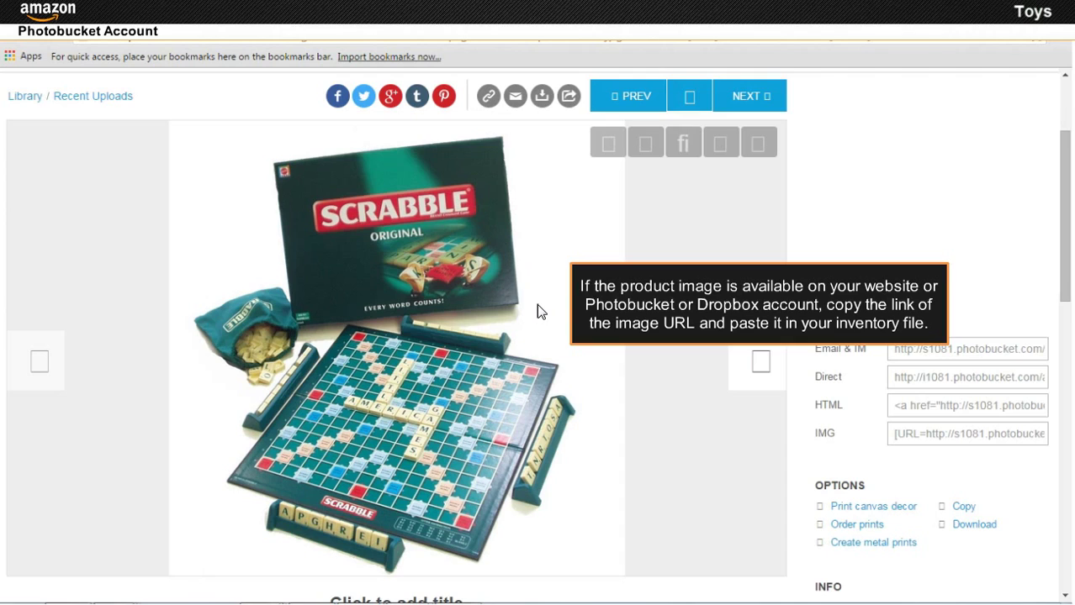
Copy the Scrabble product photo's image URL from Photobucket
right_click(402, 419)
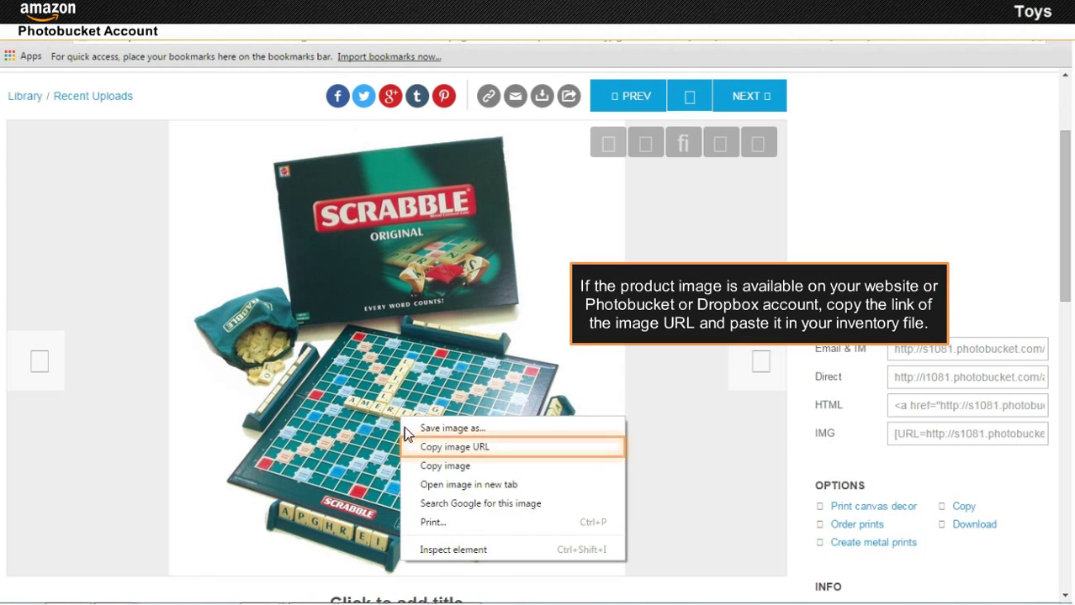
click(463, 449)
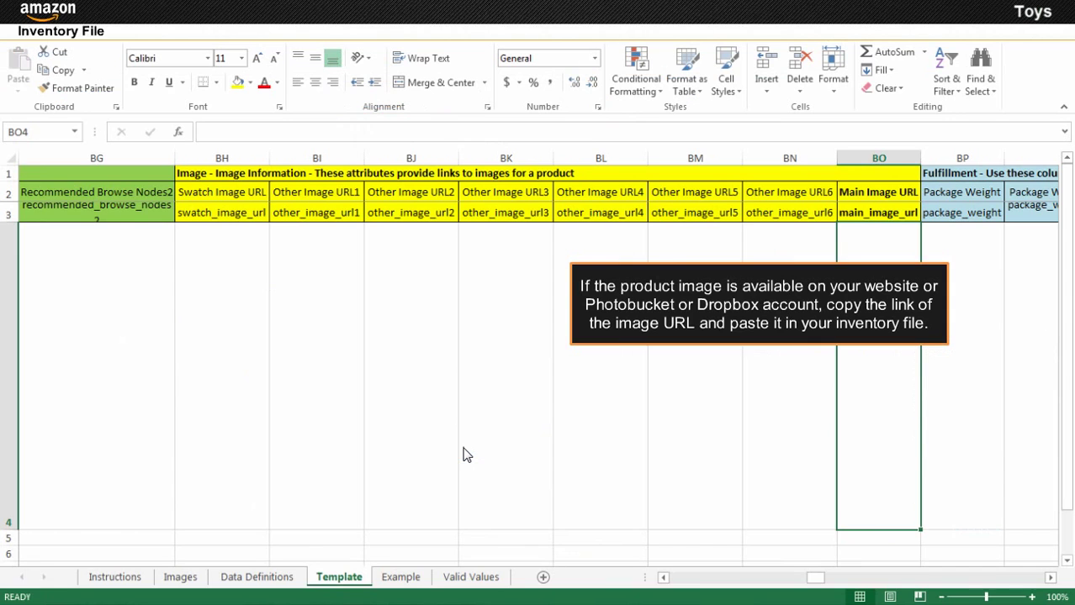
Paste the Scrabble photo's Photobucket link into BO4 under Main Image URL
key(ctrl+v)
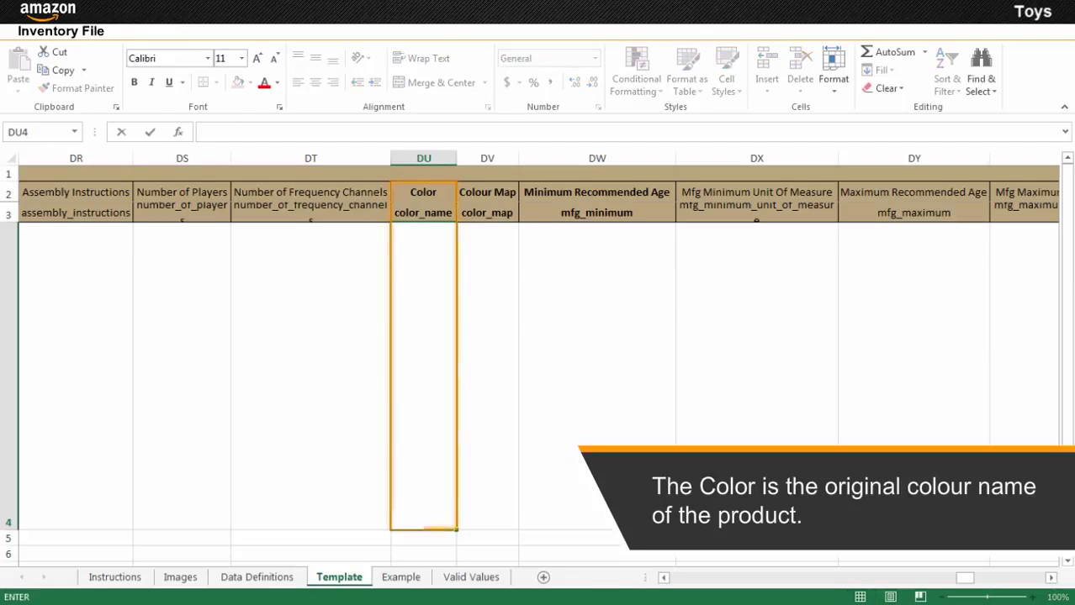
Set row 4's Color to Multi and choose Multi as the Colour Map
text(Multi)
key(Tab)
key(alt+Down)
scroll(492, 168, down, 1)
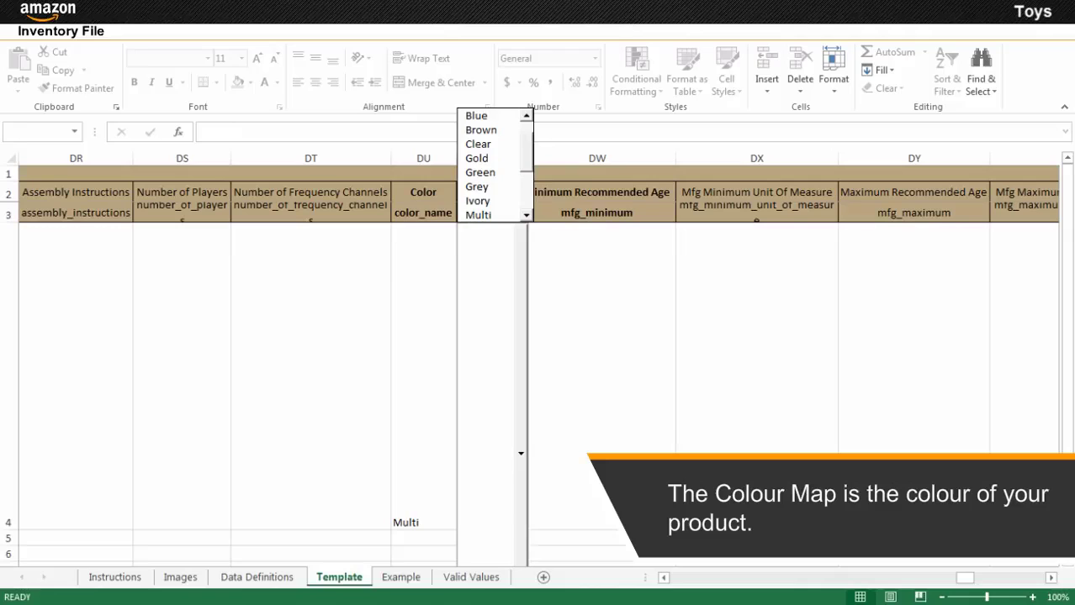
key(Down)
key(Return)
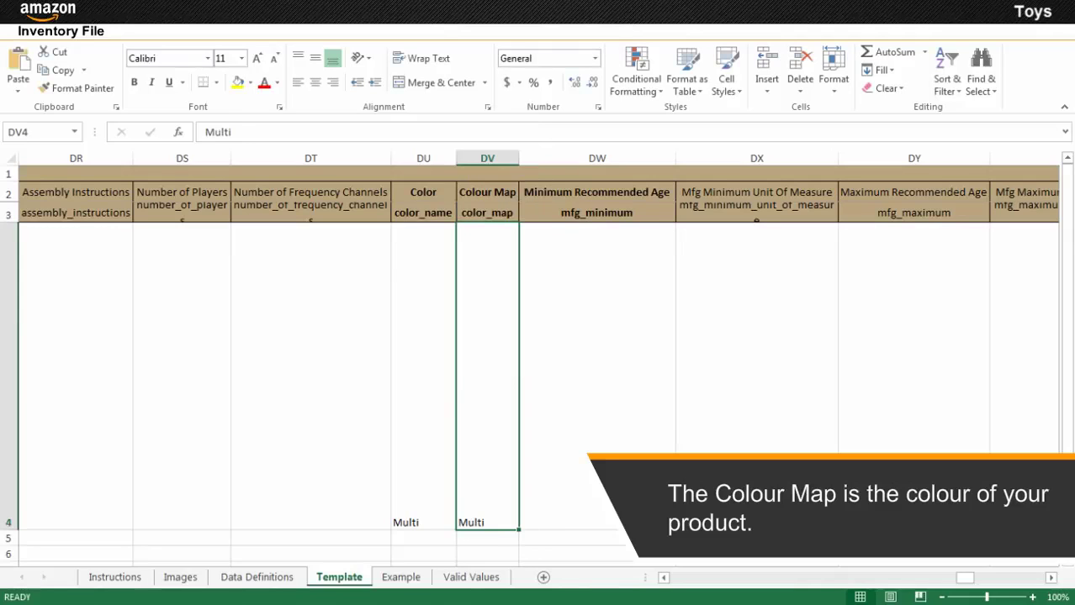
Set Minimum Recommended Age to 10 with years as the unit
click(597, 378)
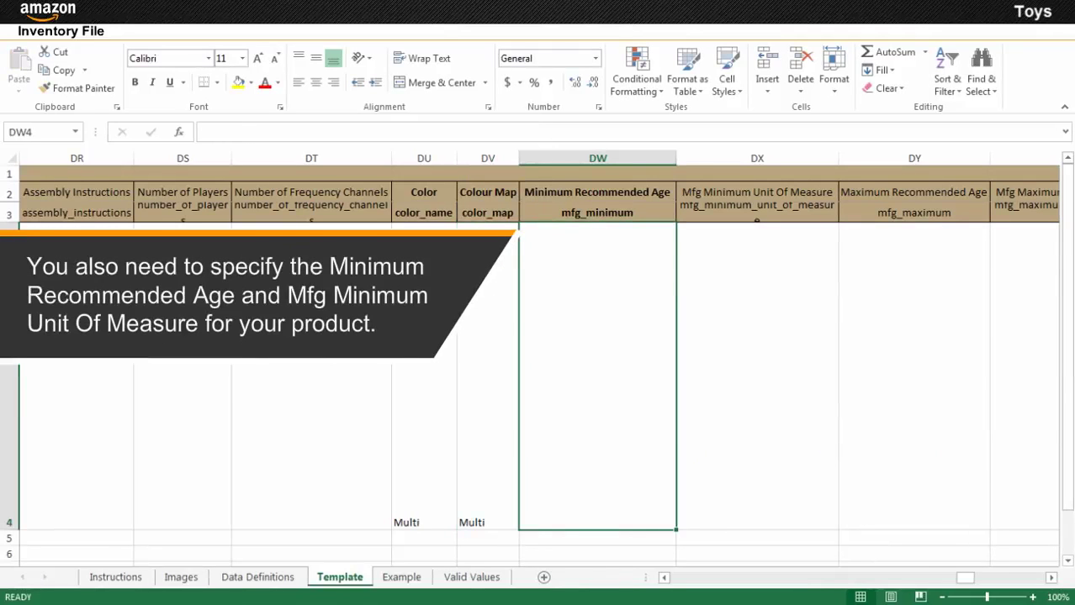
text(10)
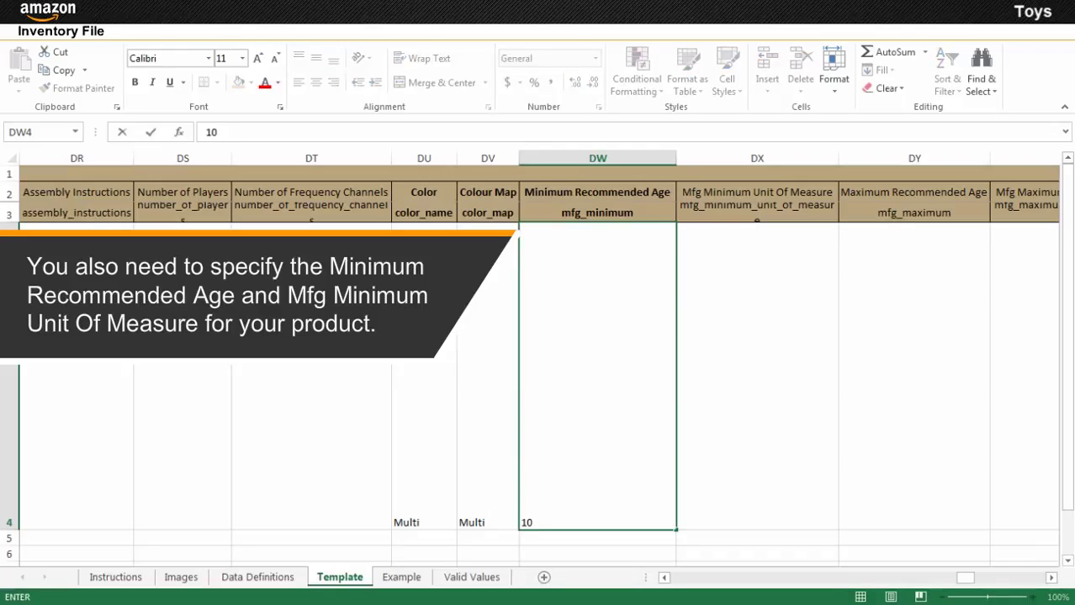
key(Tab)
key(alt+Down)
key(Down)
key(Down)
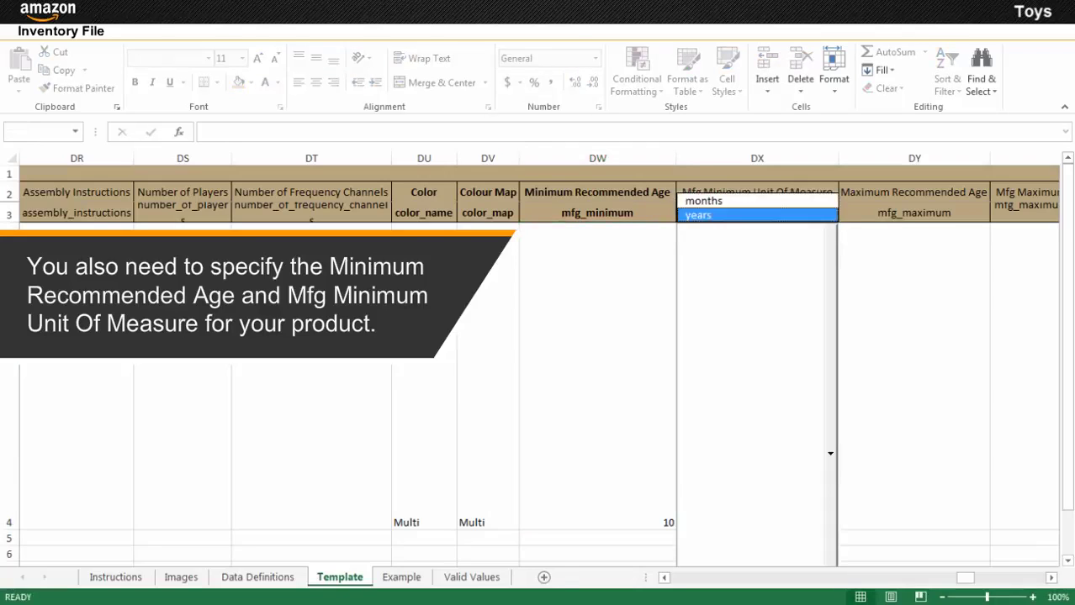
key(Return)
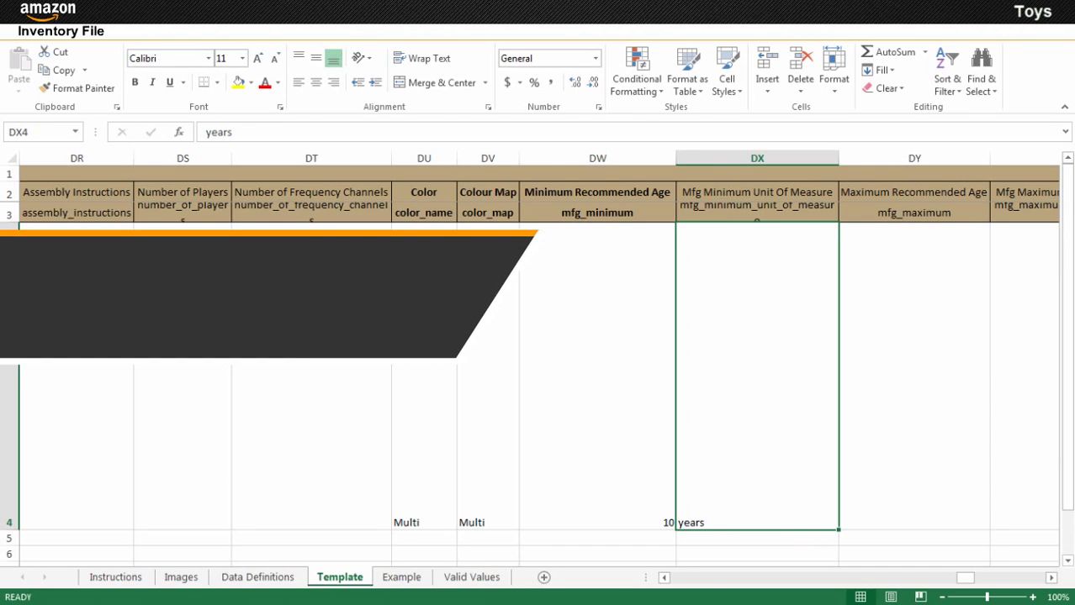